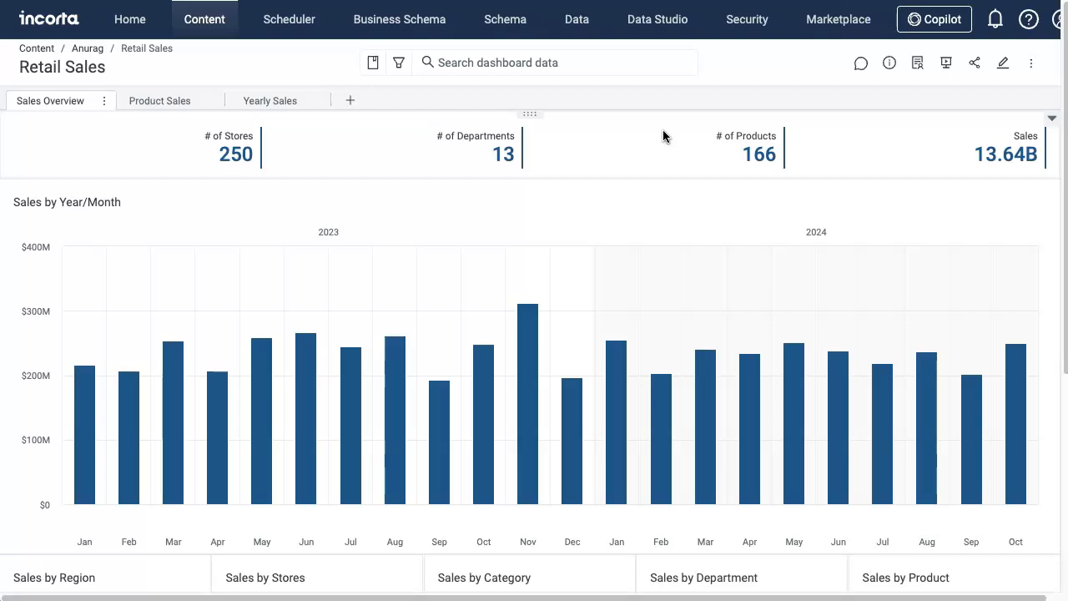
Filter the Retail Sales dashboard to 2024 and sort the Sales by Stores table by sales in descending order
left_click(815, 235)
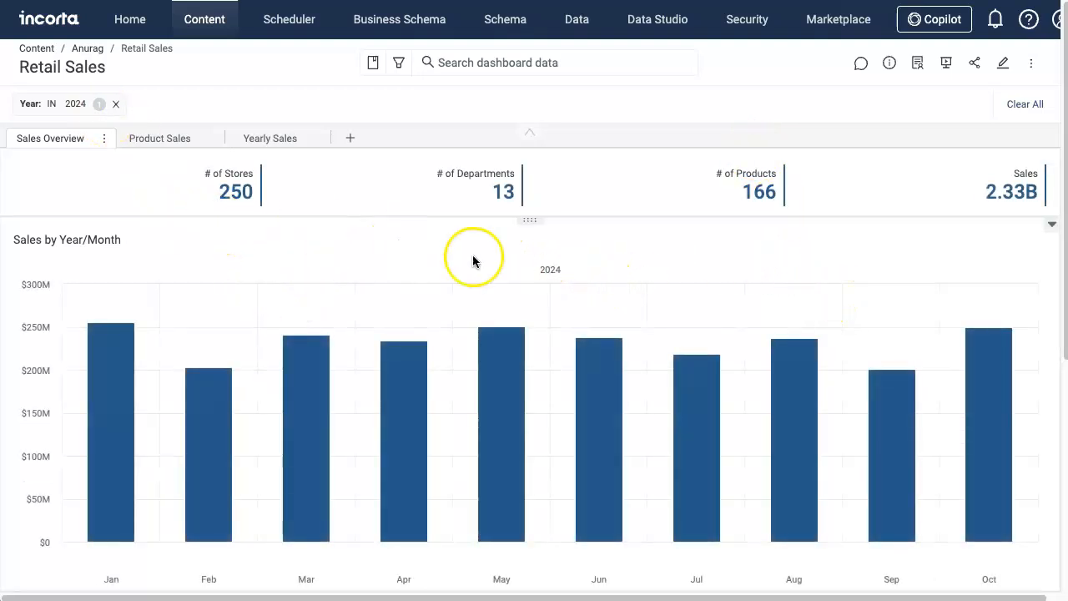
scroll(475, 259, "down", 5)
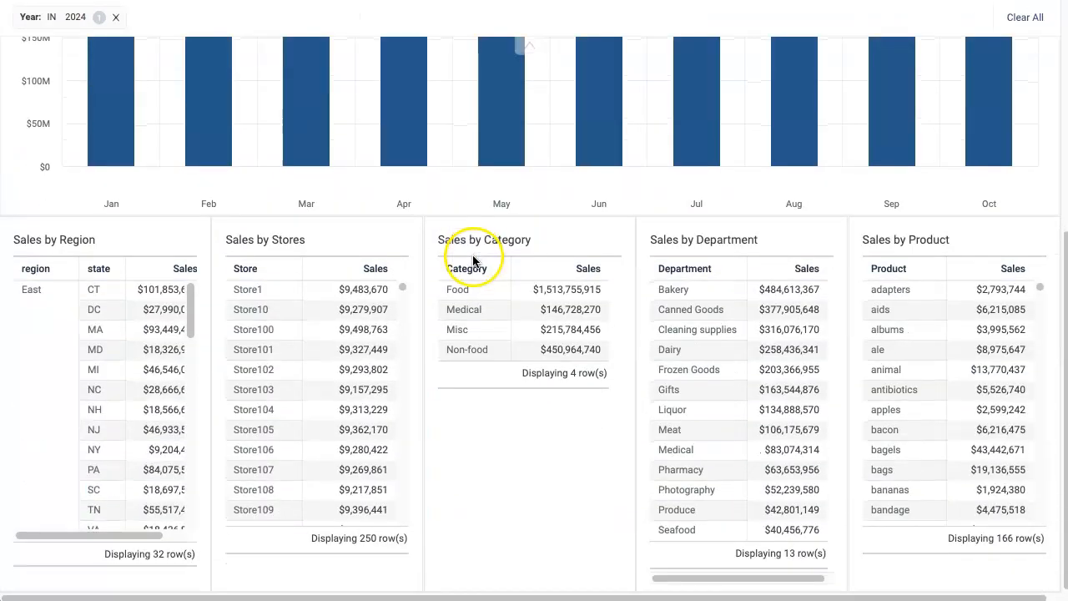
left_click(377, 272)
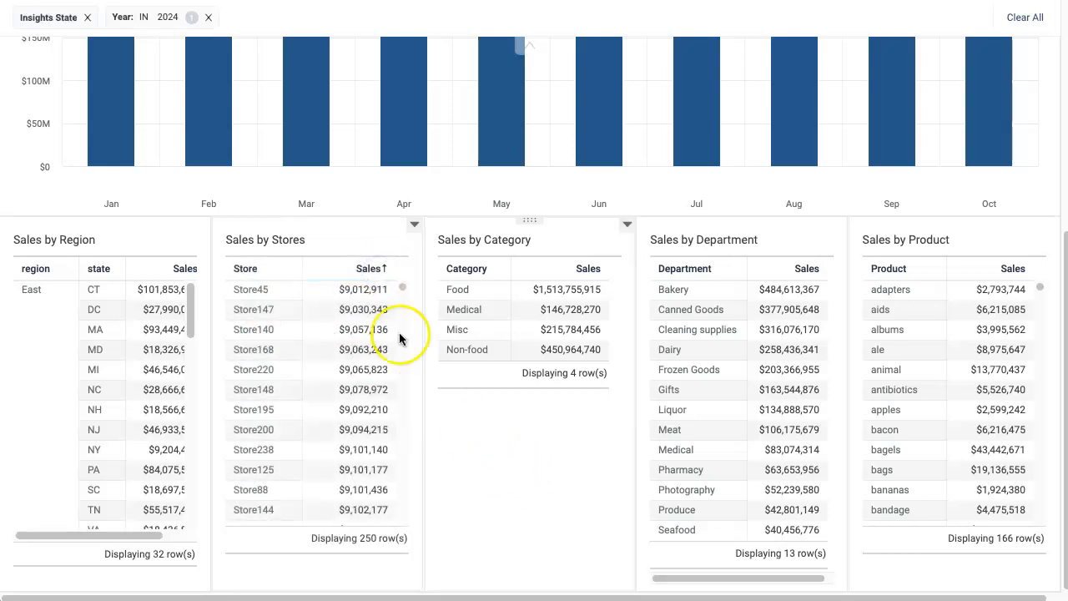
left_click(376, 271)
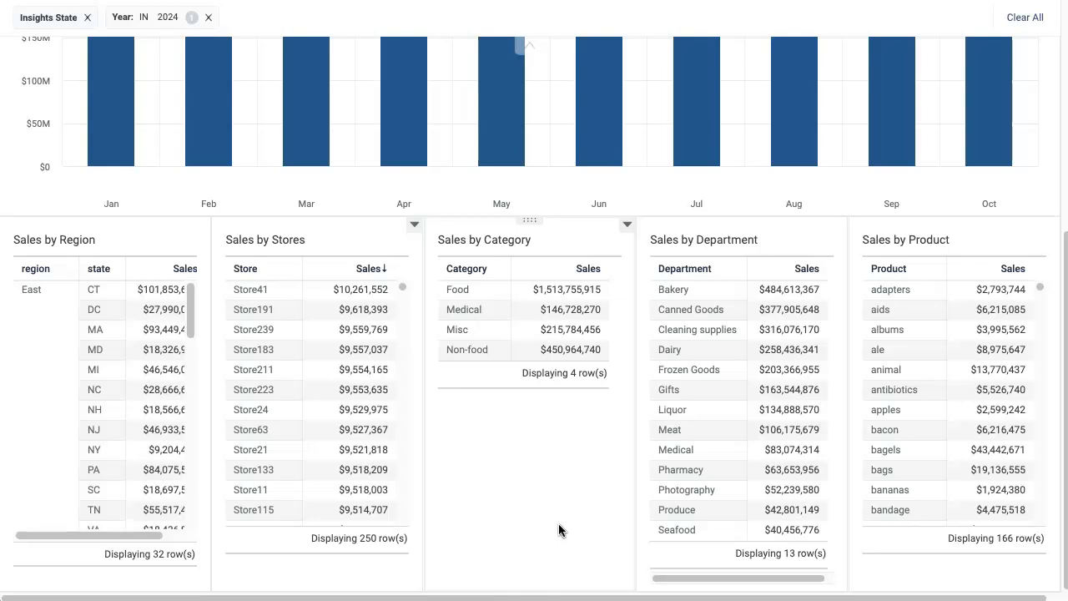
Open Copilot and submit the question "Can you show me number of stores and count of all transactions"
scroll(559, 523, "up", 5)
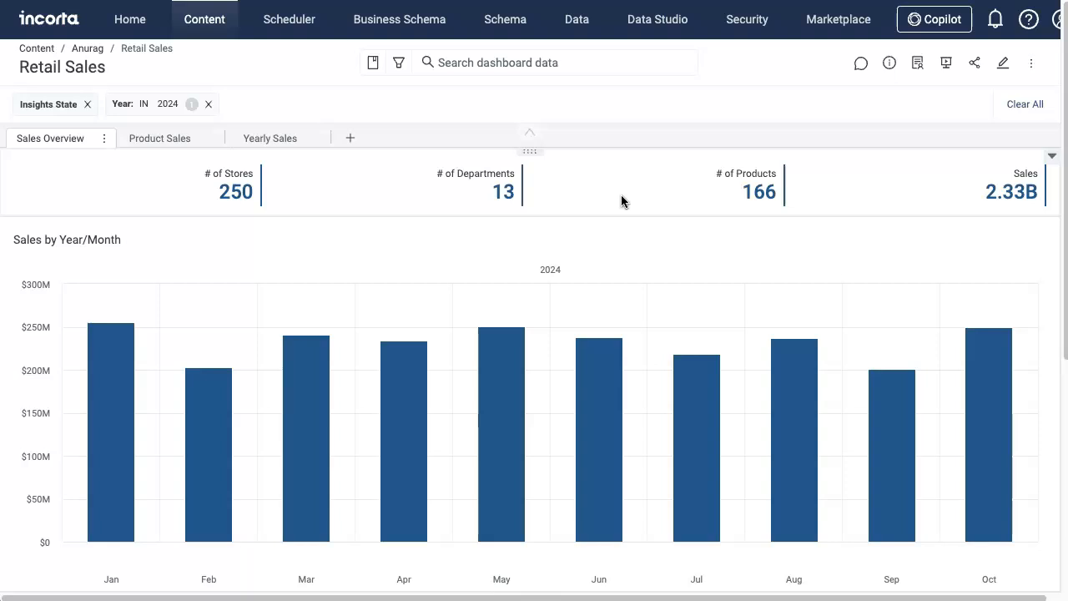
left_click(919, 25)
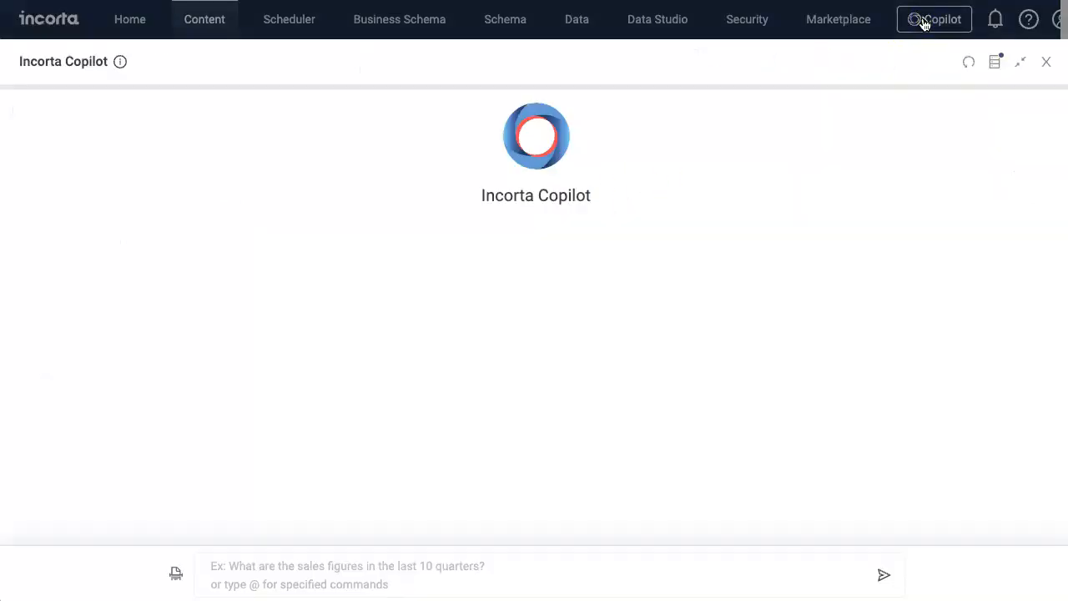
left_click(244, 580)
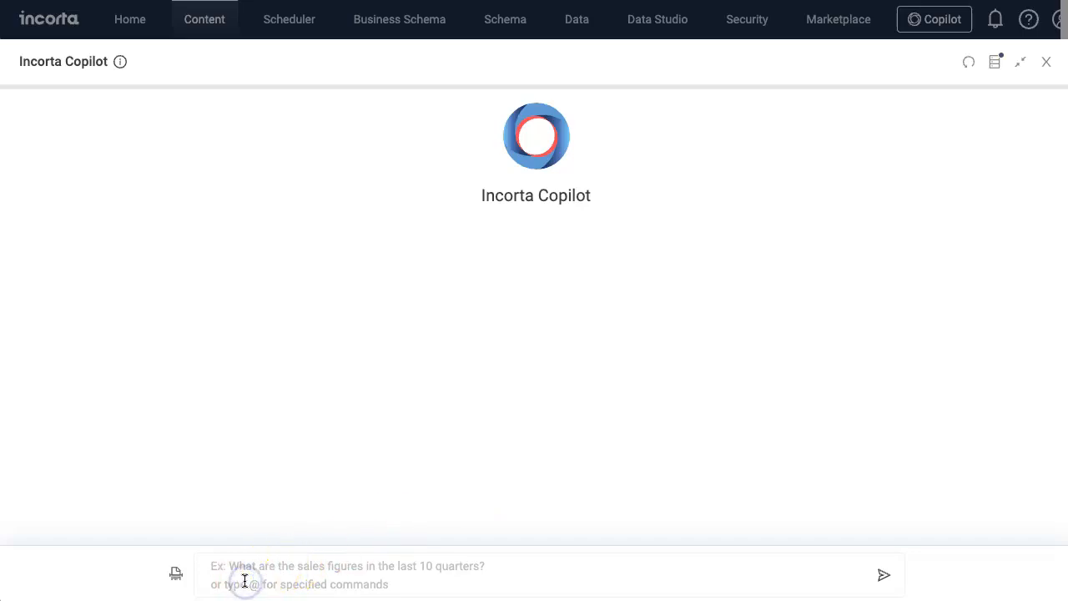
left_click(590, 582)
type("Can you show me number of stores and count of all transactions")
key("Return")
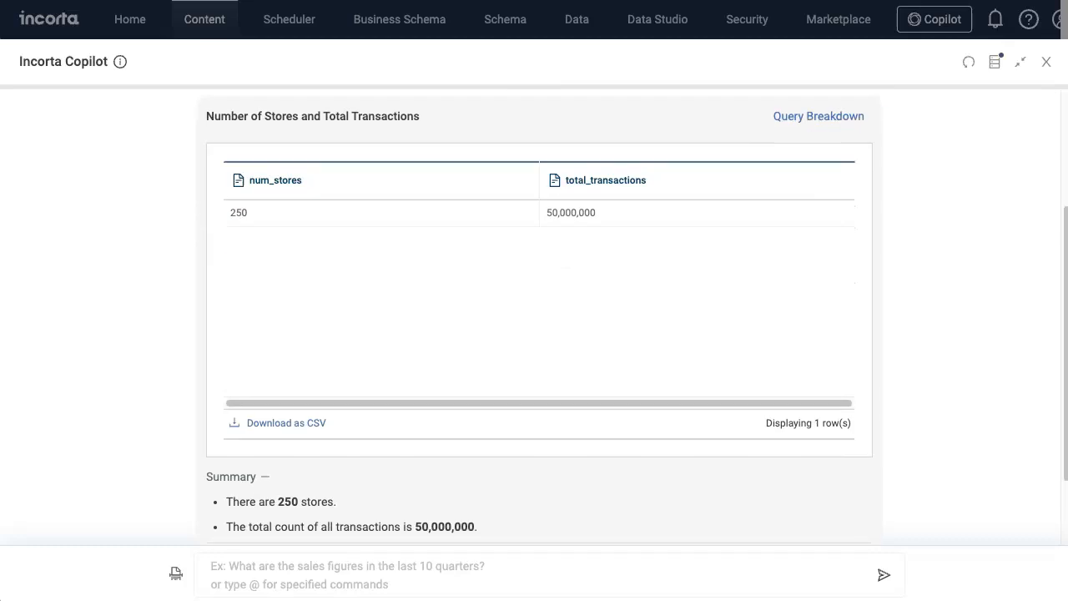
Ask Copilot for "top 5 store by sales in 2023" and display the answer as a table
left_click(293, 573)
type("top 5 store by sales in 2023")
left_click(370, 584)
key("Return")
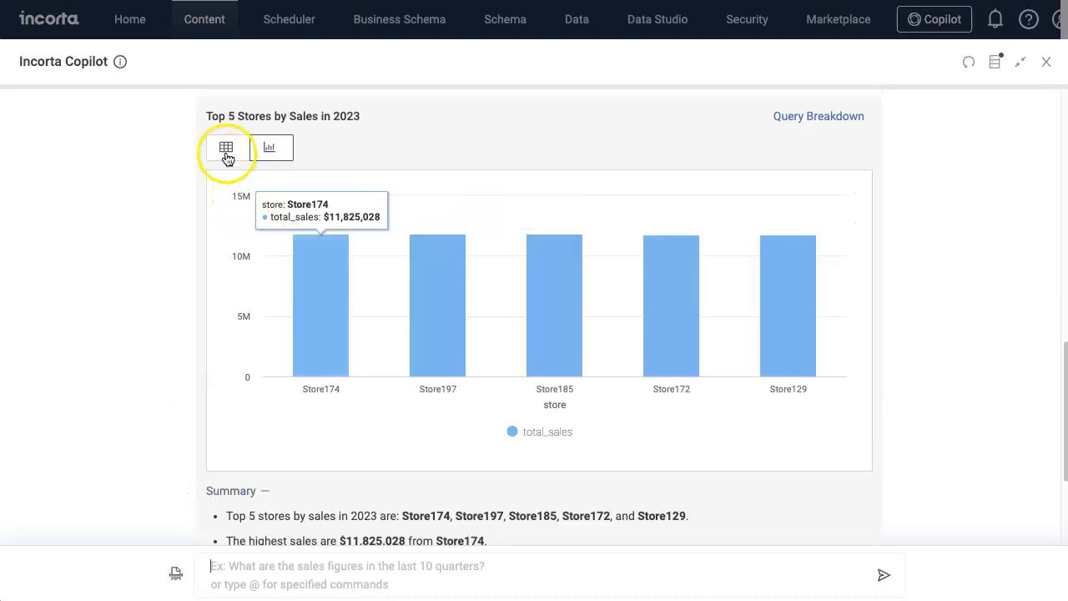
left_click(225, 151)
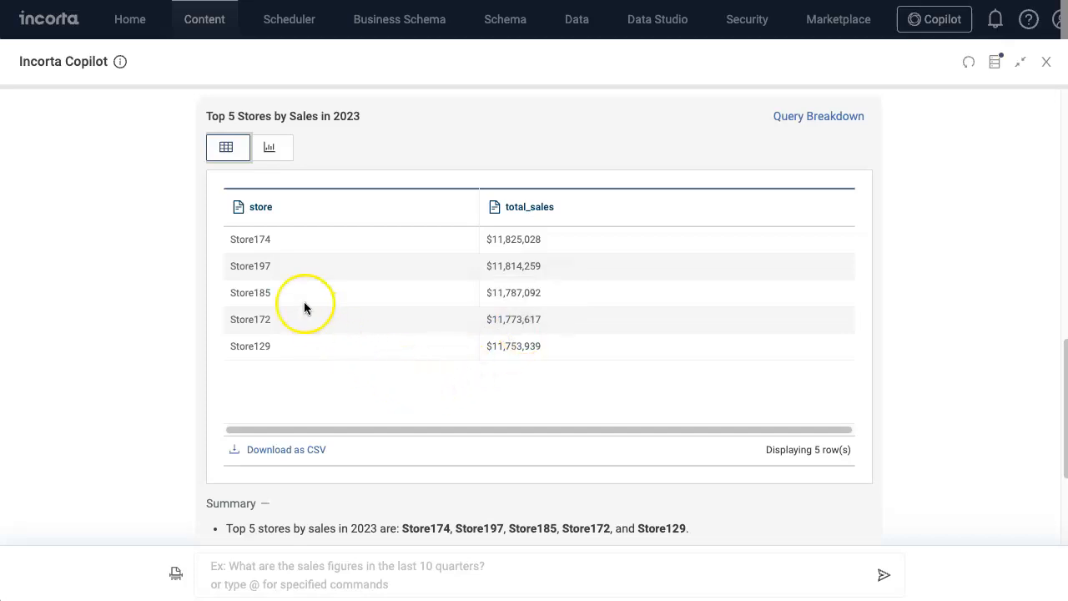
Ask Copilot for "top 5 store by sales in 2024", display the answer as a table and review its summary
left_click(286, 577)
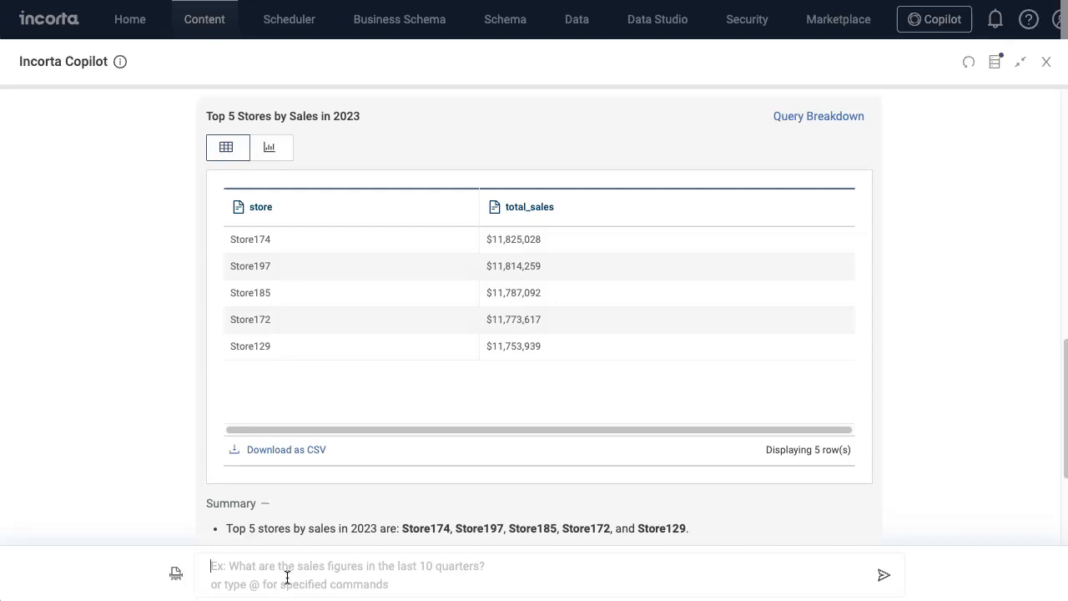
type("top 5 store by sales in 2023")
key("BackSpace")
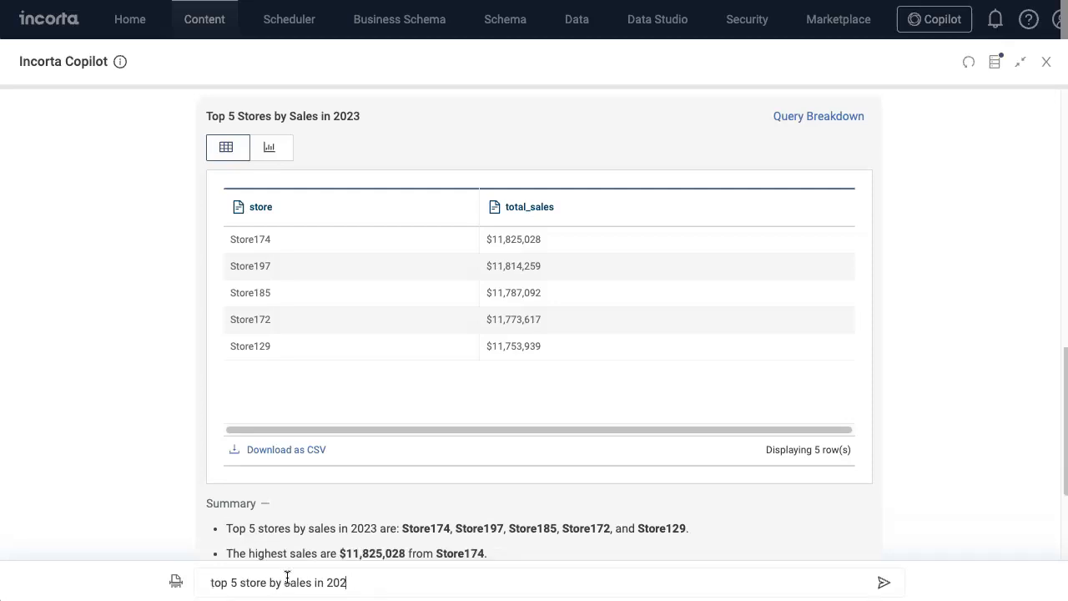
type("4")
key("Return")
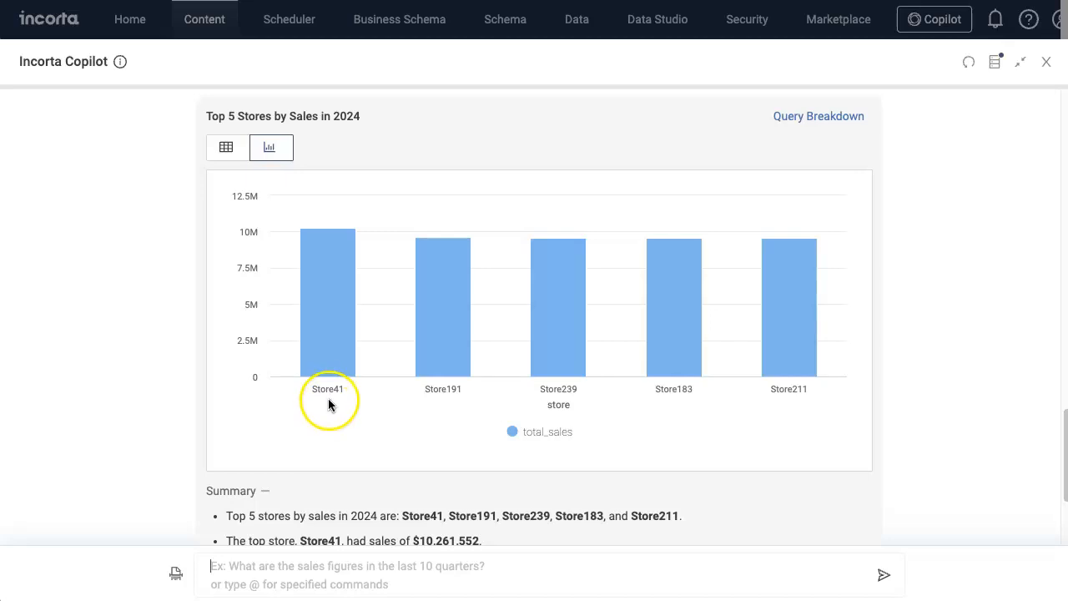
left_click(226, 147)
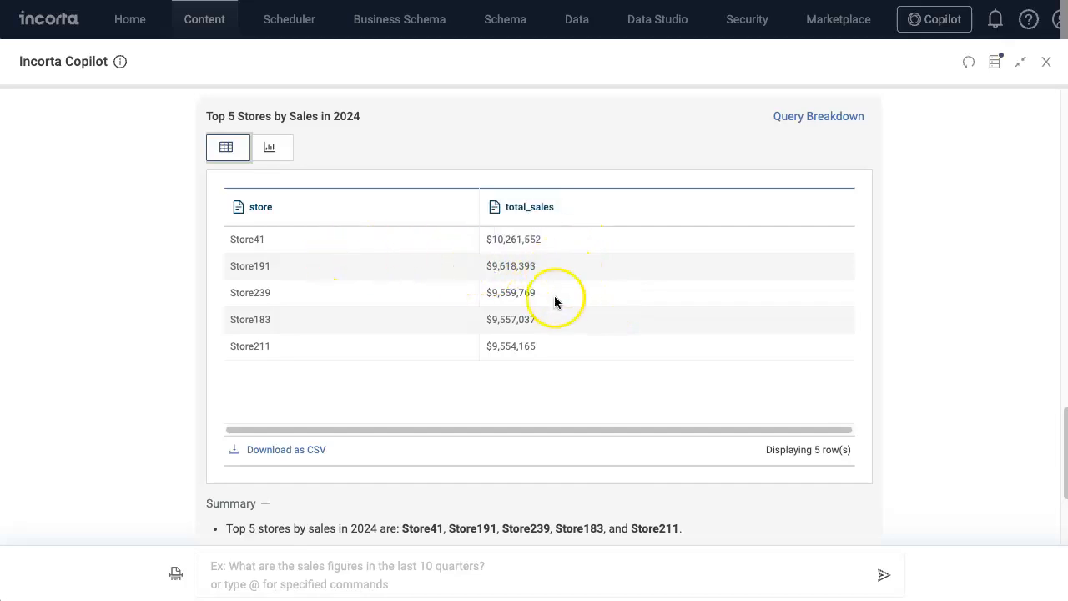
scroll(498, 432, "down", 2)
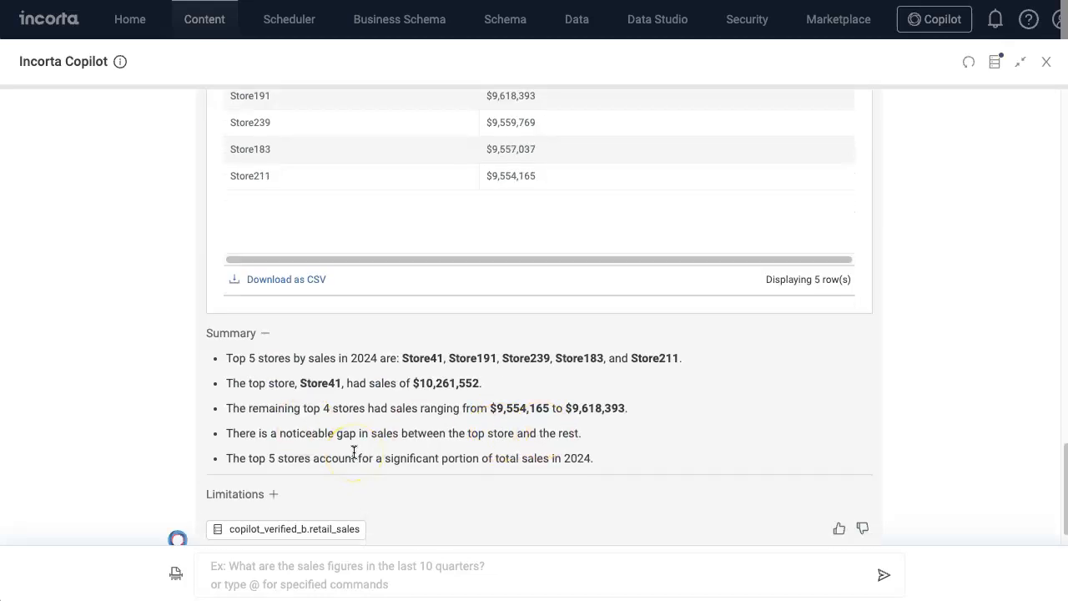
scroll(589, 404, "up", 4)
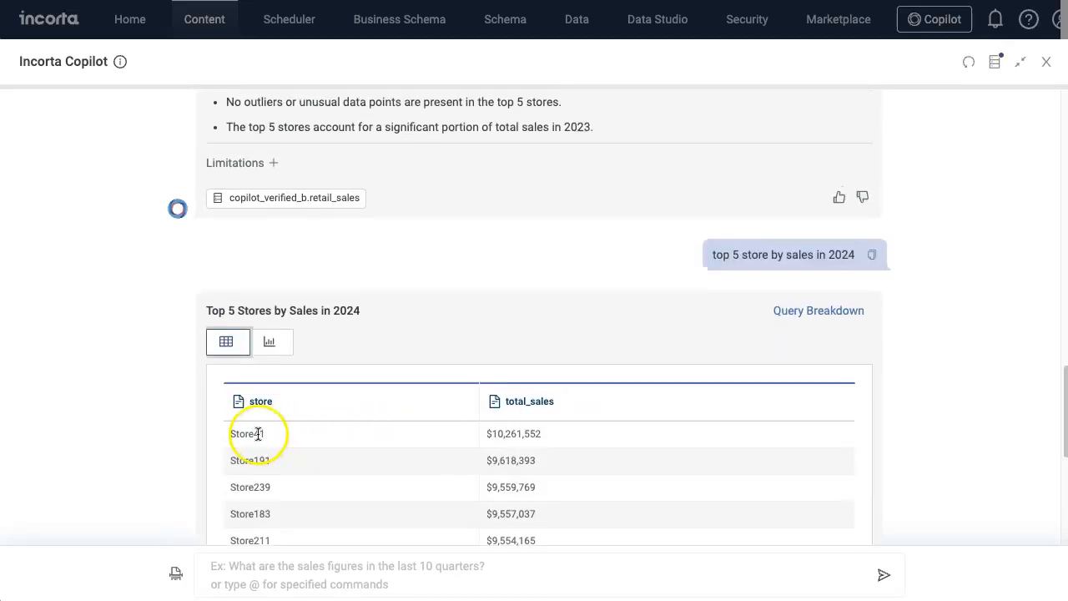
scroll(578, 287, "down", 1)
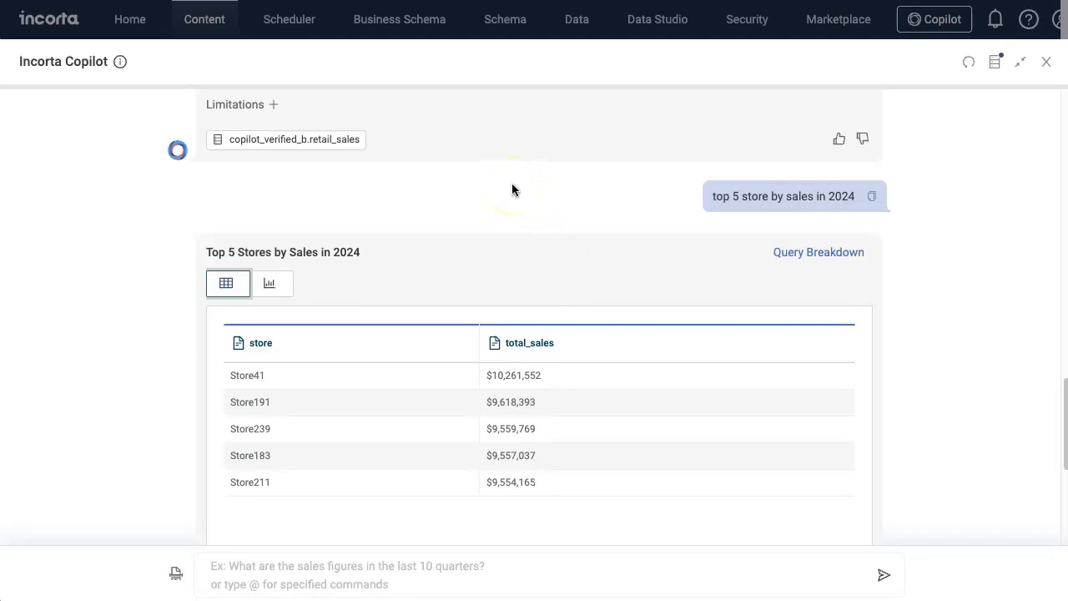
Ask Copilot for "YTD sales, LYTD sales and Sales Growth, QTD sales, LYQTD sales and Sales Growth for Store41" and review all result columns
scroll(512, 188, "down", 3)
left_click(280, 563)
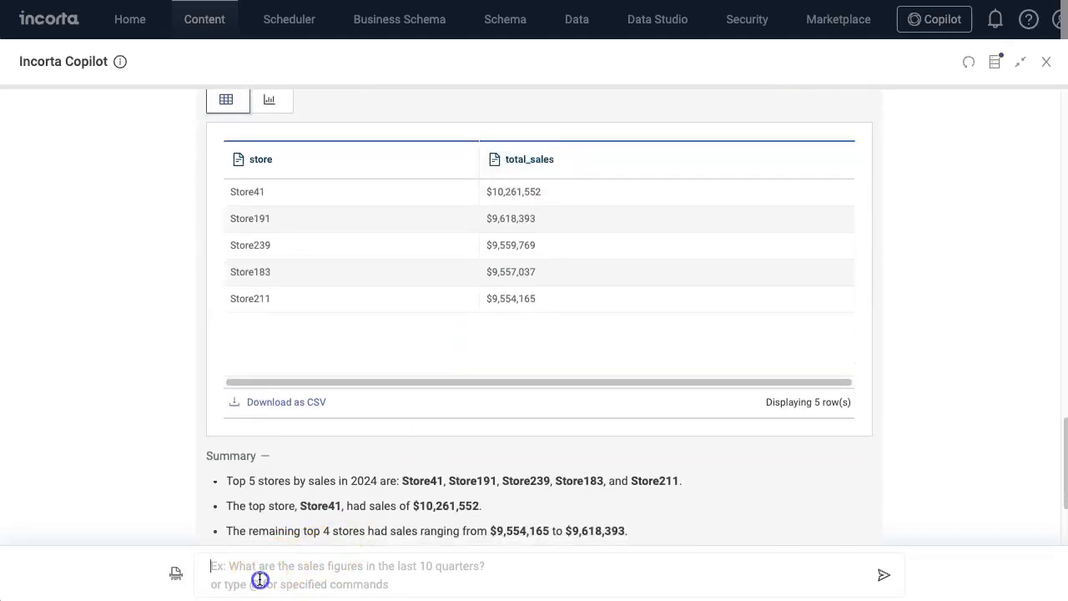
type("YTD sales, LYTD sales and Sales Growth, QTD sales, LYQTD sales and Sales Growth for Store41")
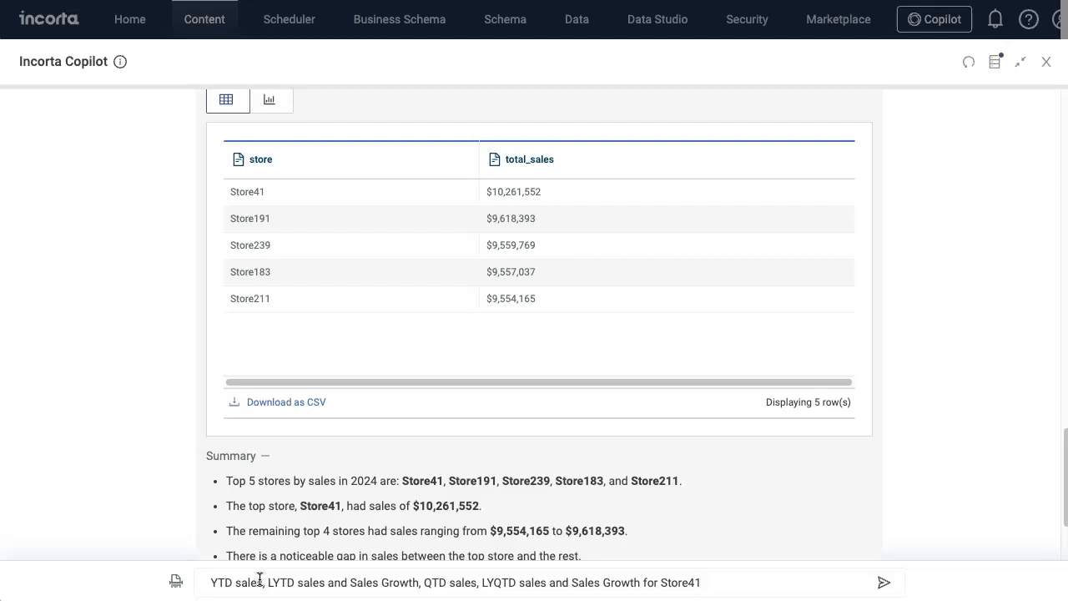
key("Return")
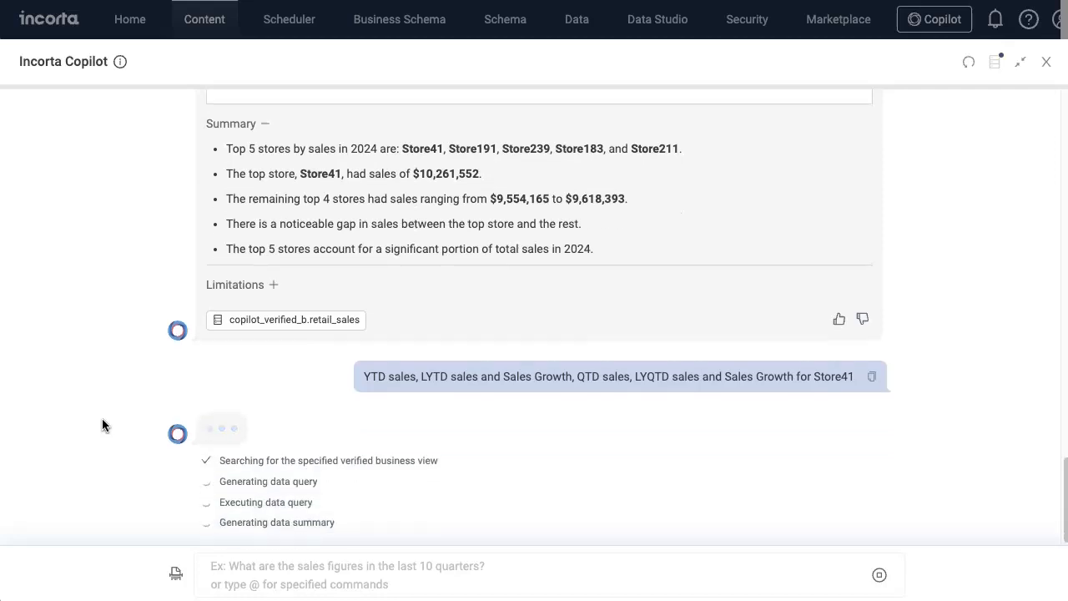
left_click(348, 420)
scroll(480, 338, "up", 3)
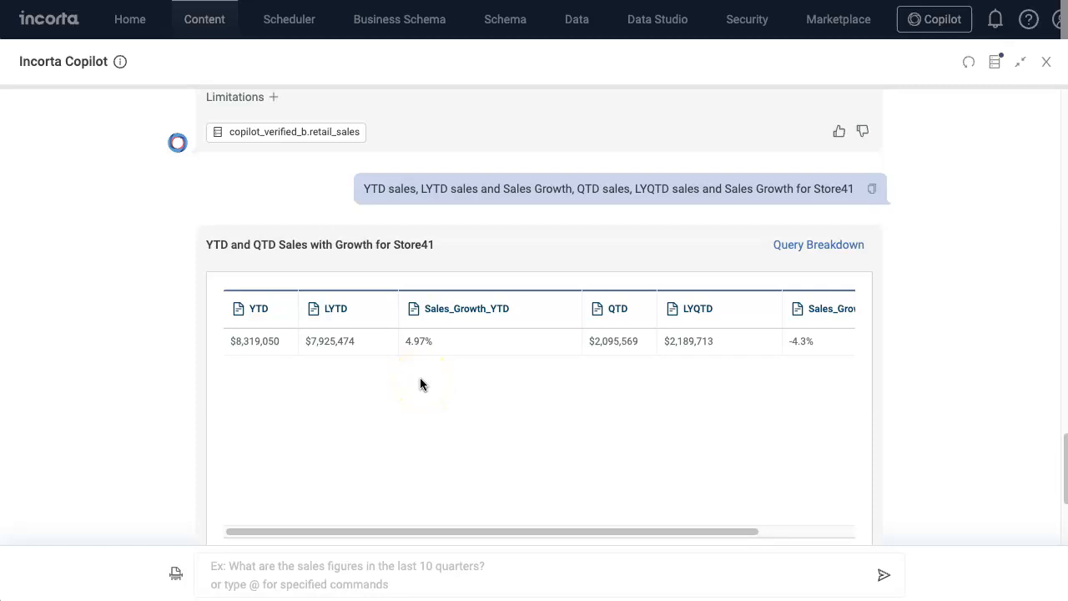
left_click_drag(611, 532, 779, 534)
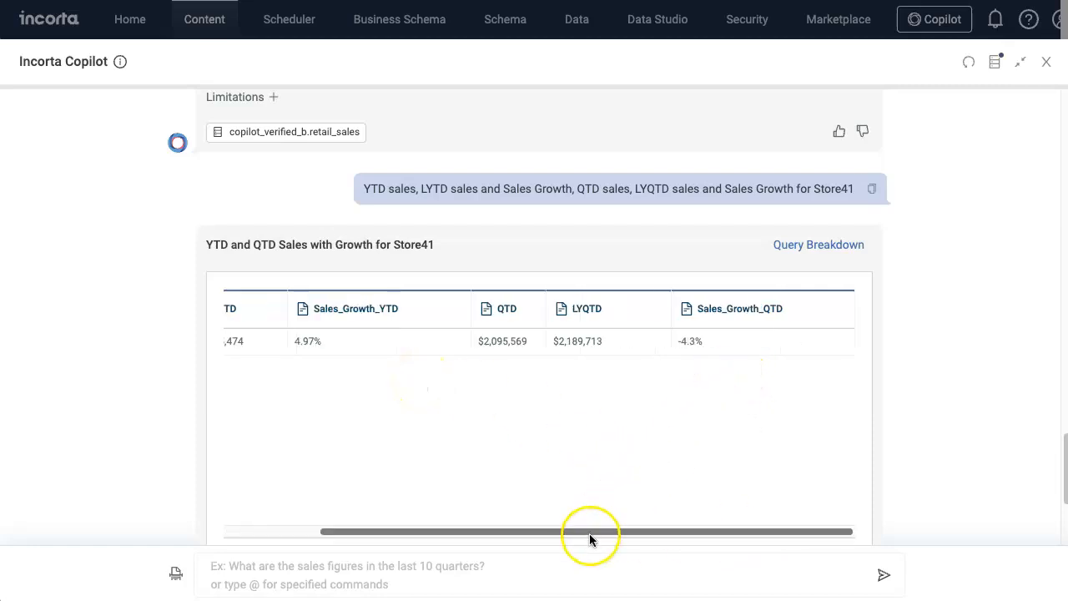
left_click_drag(590, 531, 388, 534)
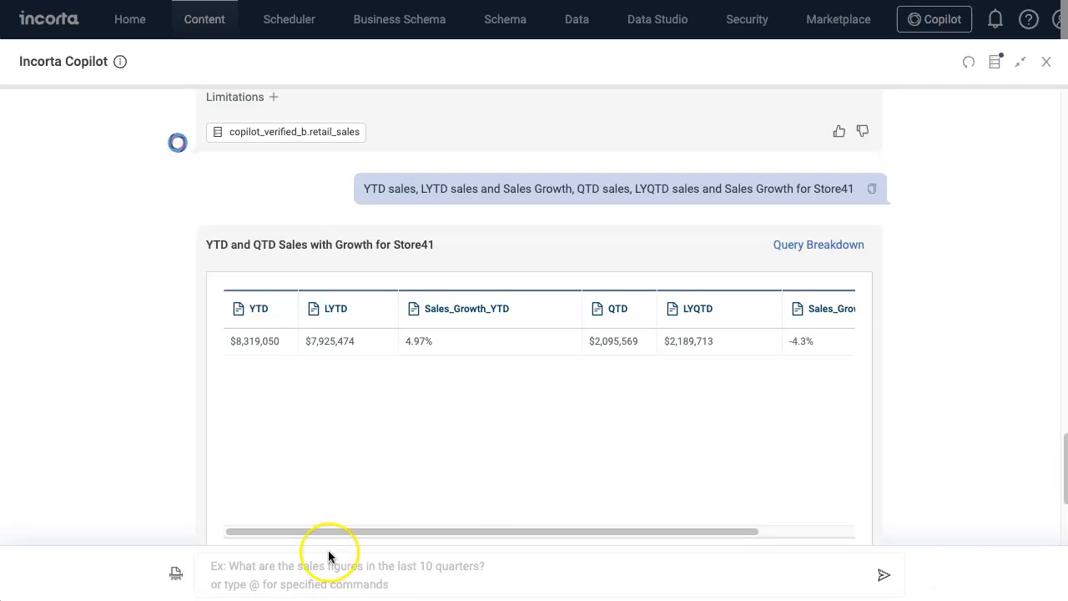
Ask "YTD sales, LYTD sales and Sales Growth, QTD sales, LYQTD sales and Sales Growth in percent for Store174" and review the result table
left_click(261, 576)
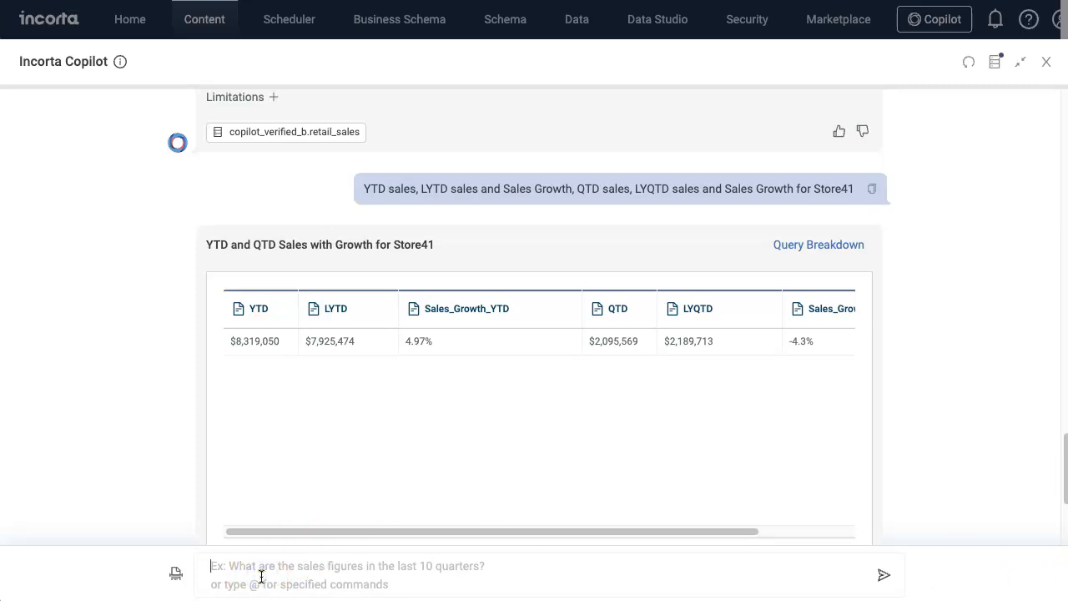
type("YTD sales, LYTD sales and Sales Growth, QTD sales, LYQTD sales and Sales Growth in percent for Store174")
scroll(416, 435, "up", 15)
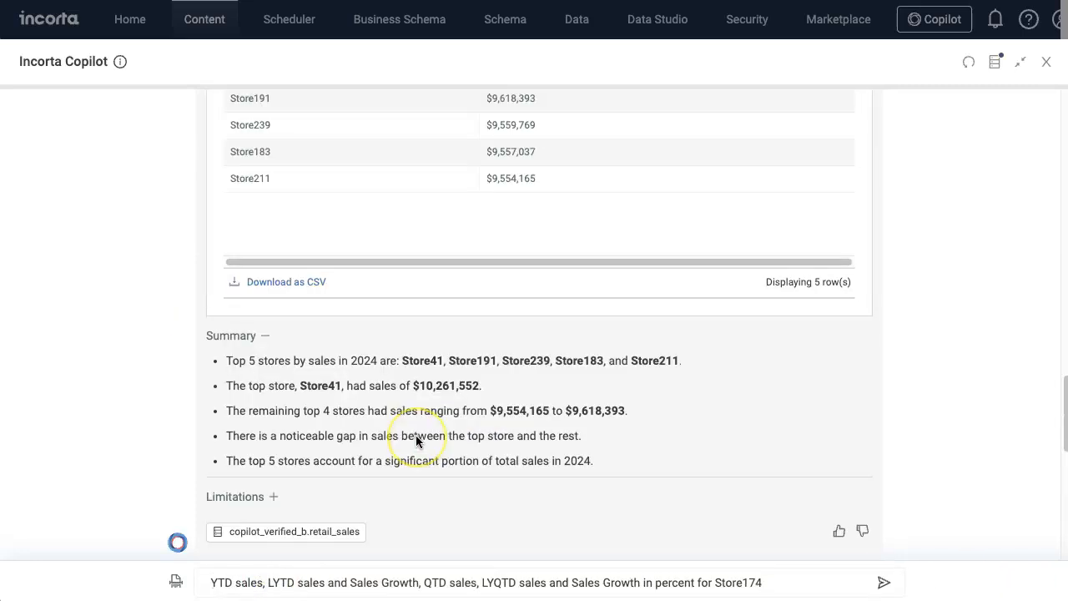
scroll(416, 435, "up", 5)
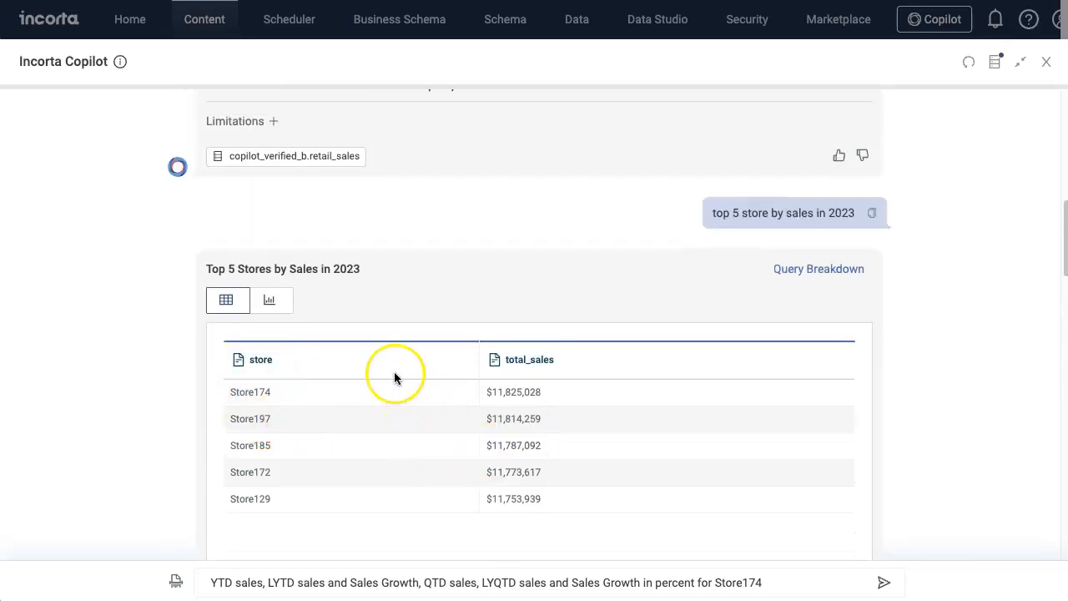
scroll(476, 524, "down", 2)
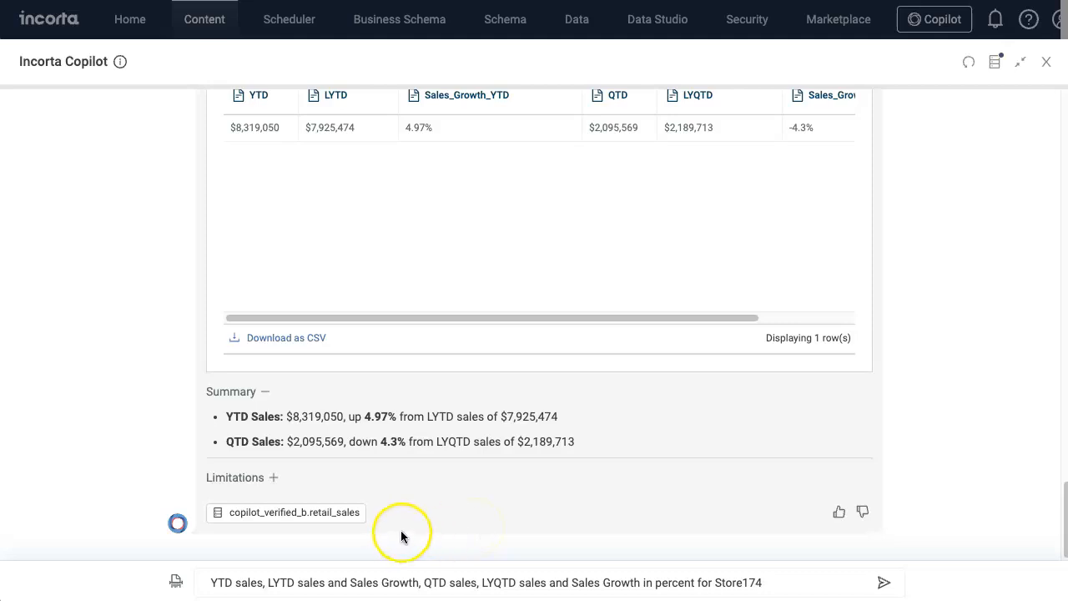
left_click(776, 583)
key("Return")
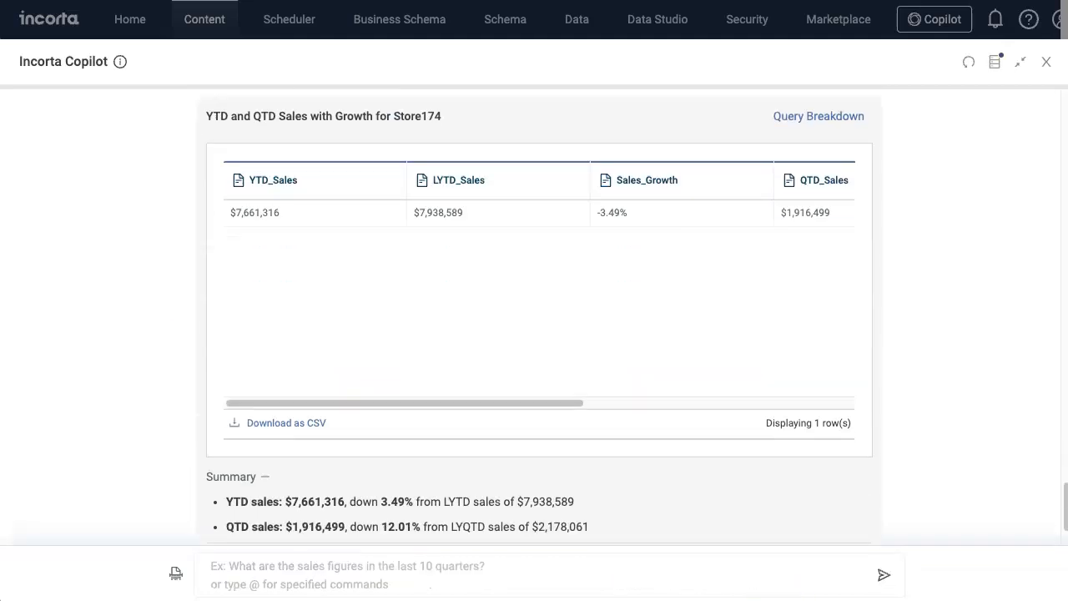
left_click(515, 404)
left_click_drag(515, 404, 423, 425)
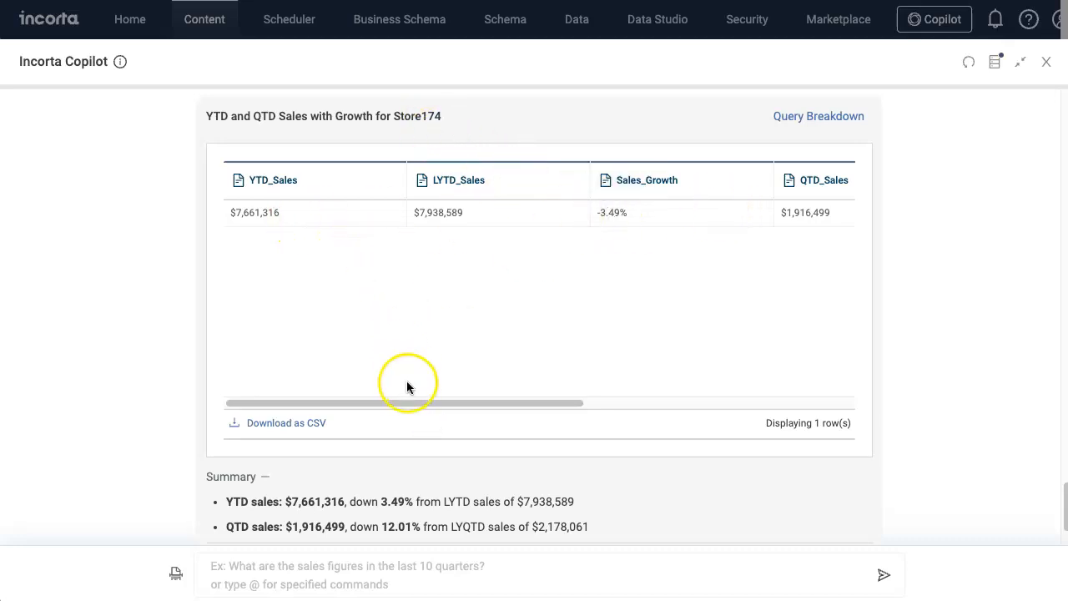
left_click_drag(393, 403, 340, 418)
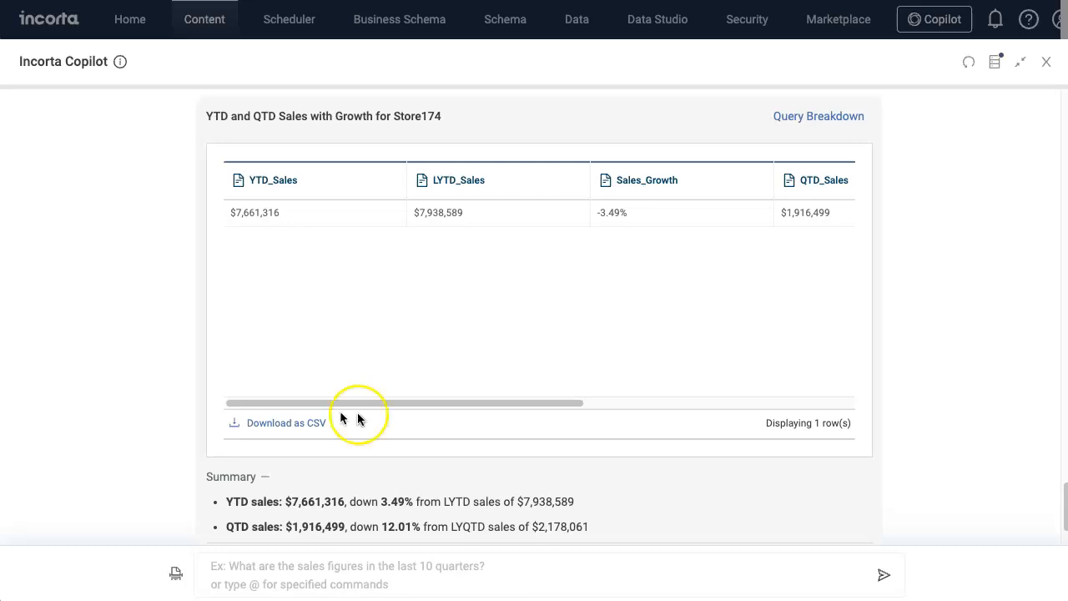
Ask "YTD sales, LYTD sales, Sales Growth, QTD sales, LYQTD sales and Sales Growth by department for Store41" and review the answer as a table
scroll(410, 442, "down", 1)
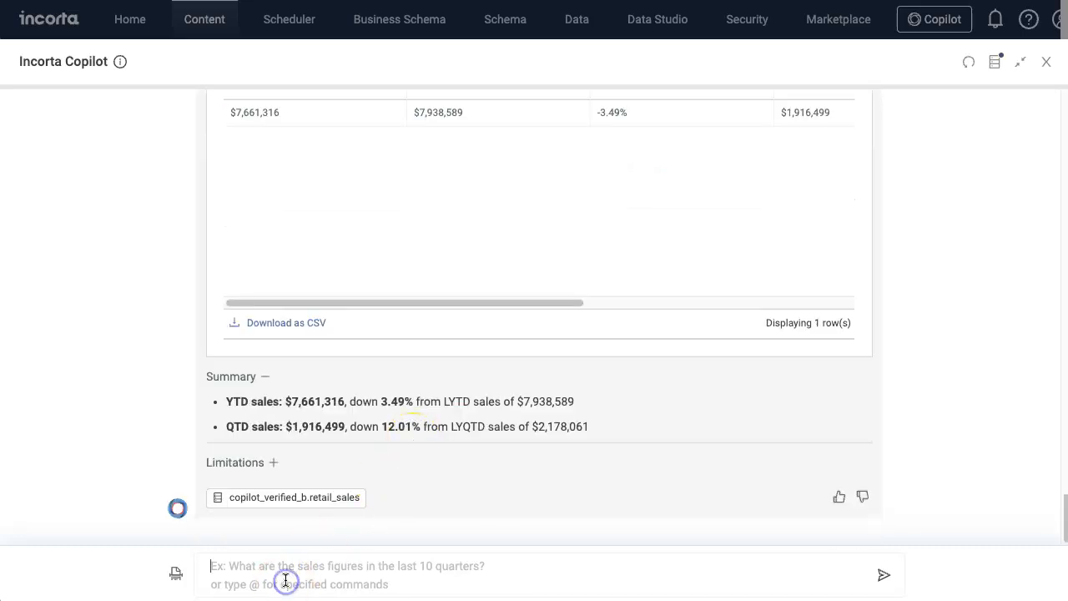
type("YTD sales, LYTD sales, Sales Growth, QTD sales, LYQTD sales and Sales Growth by department for Store41")
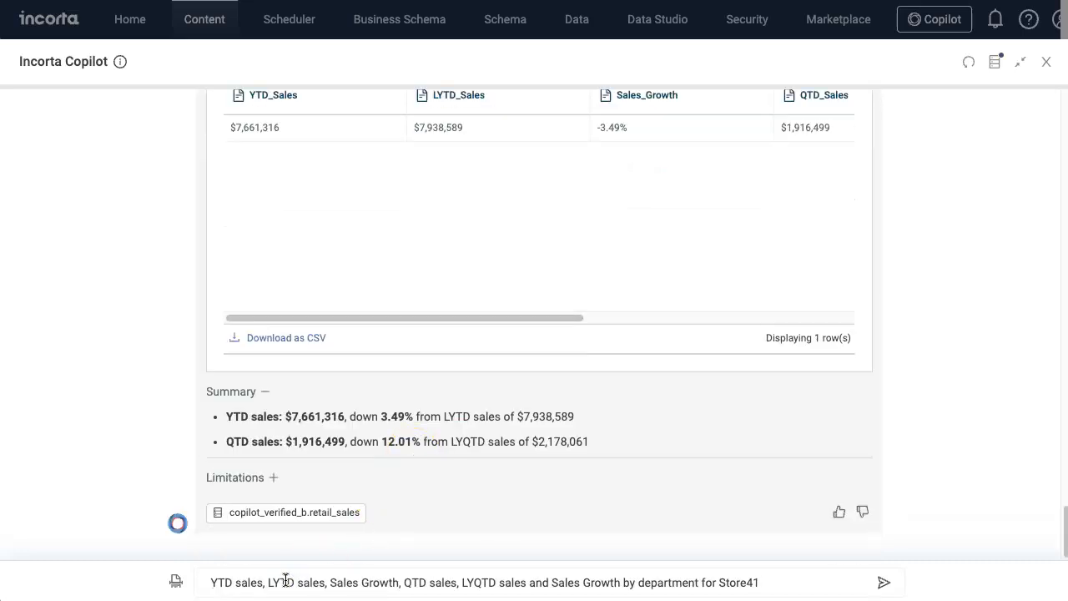
double_click(670, 581)
left_click(814, 585)
key("Return")
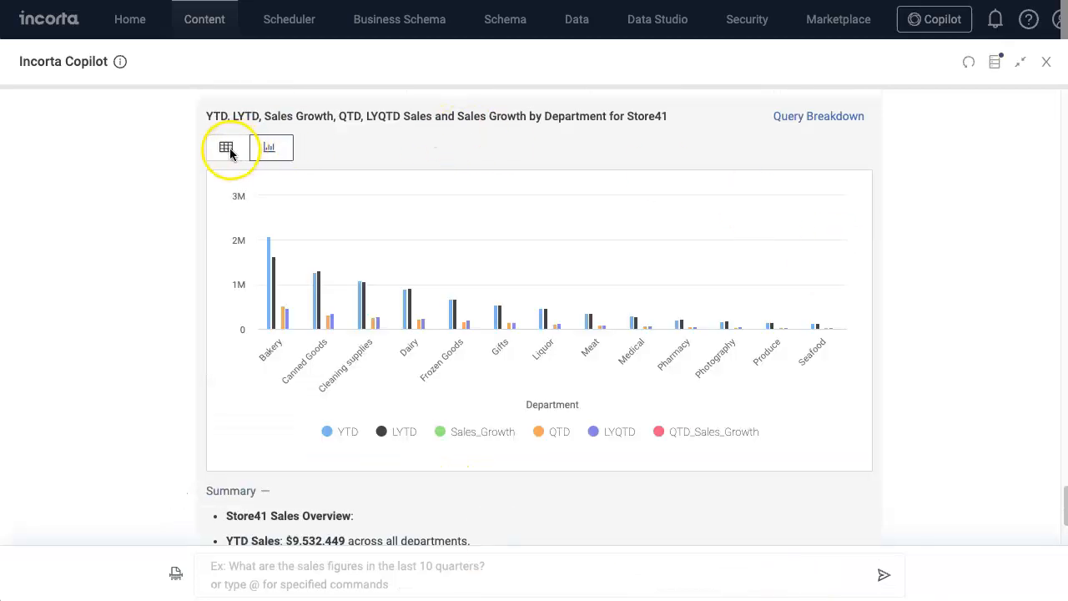
left_click(227, 149)
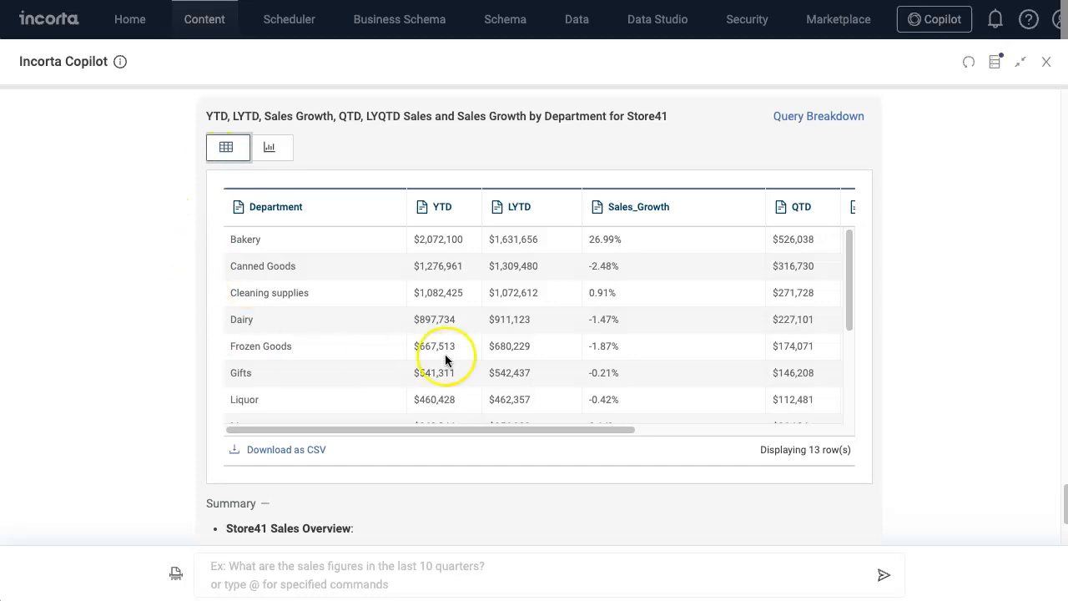
scroll(303, 293, "down", 2)
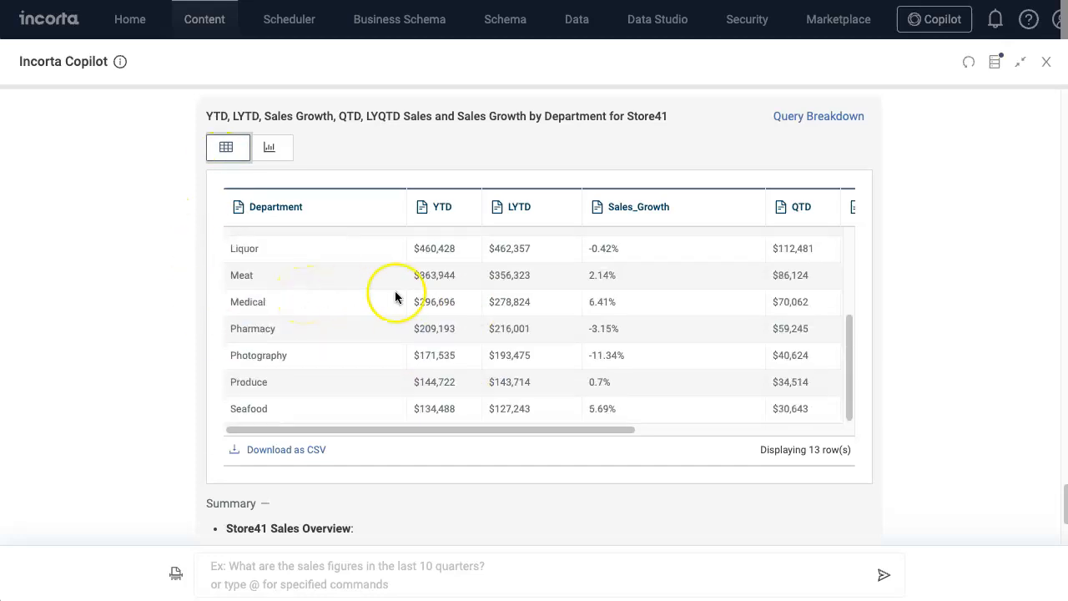
Examine the YTD and QTD sales and growth columns for all departments in the Store41 result table
scroll(396, 297, "up", 2)
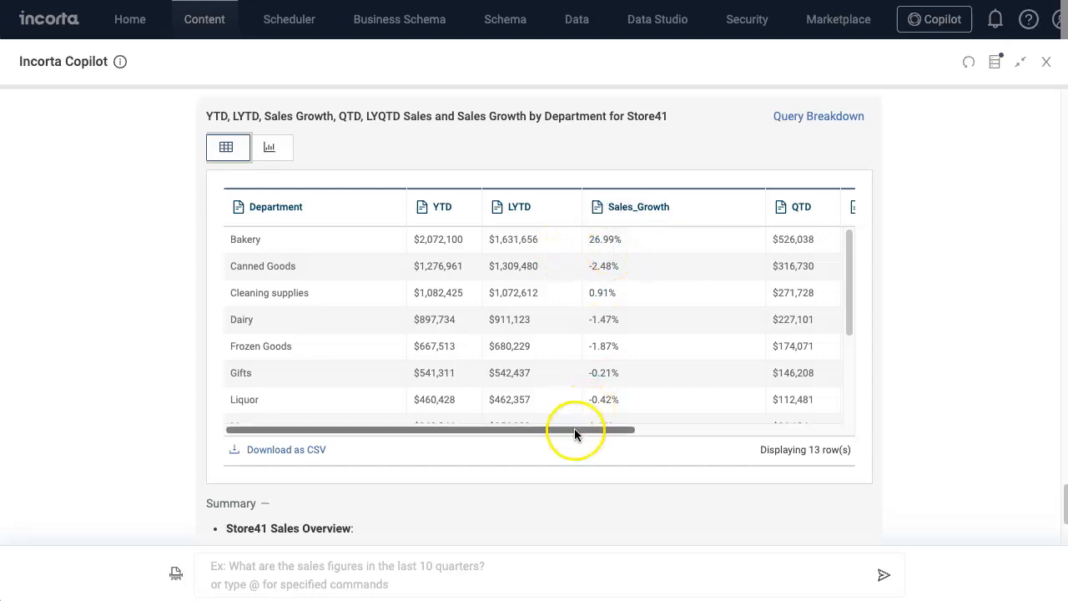
left_click_drag(543, 430, 792, 426)
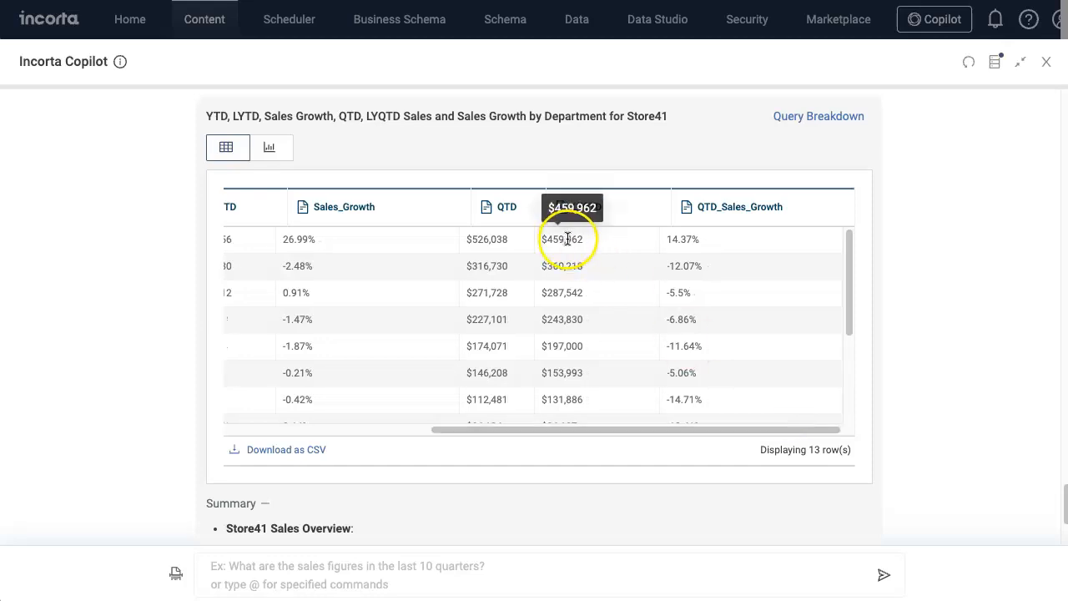
scroll(723, 298, "down", 1)
scroll(723, 302, "down", 5)
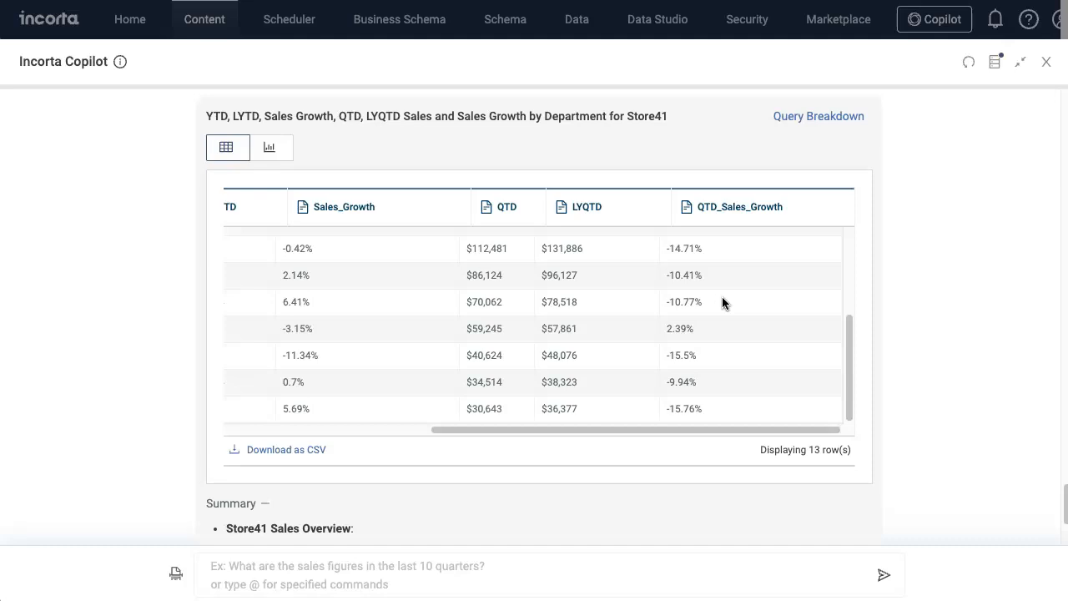
scroll(722, 302, "up", 6)
left_click(501, 298)
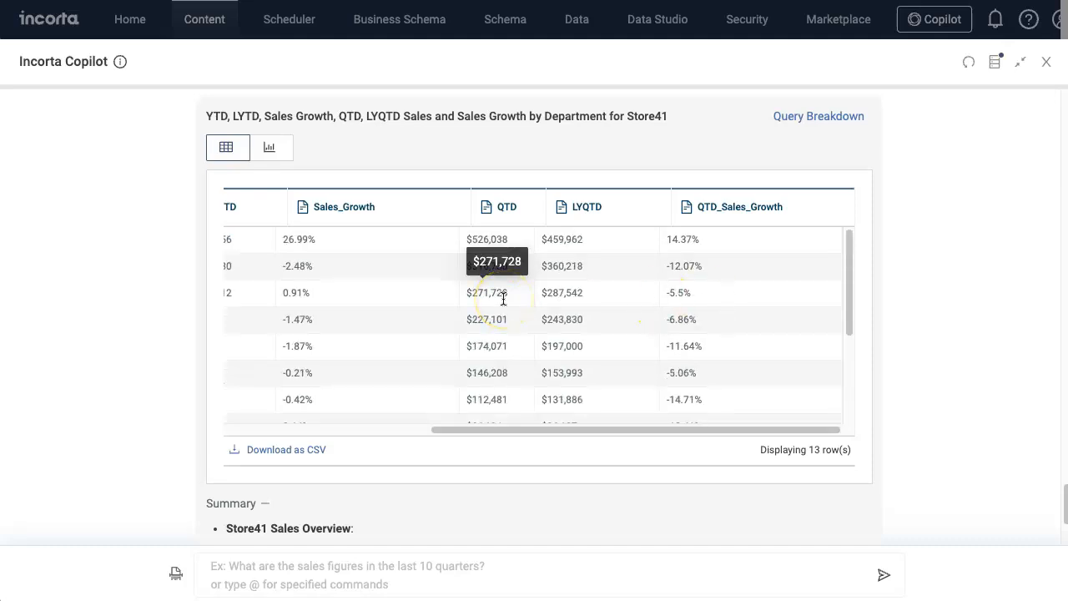
scroll(503, 298, "left", 5)
scroll(659, 335, "down", 4)
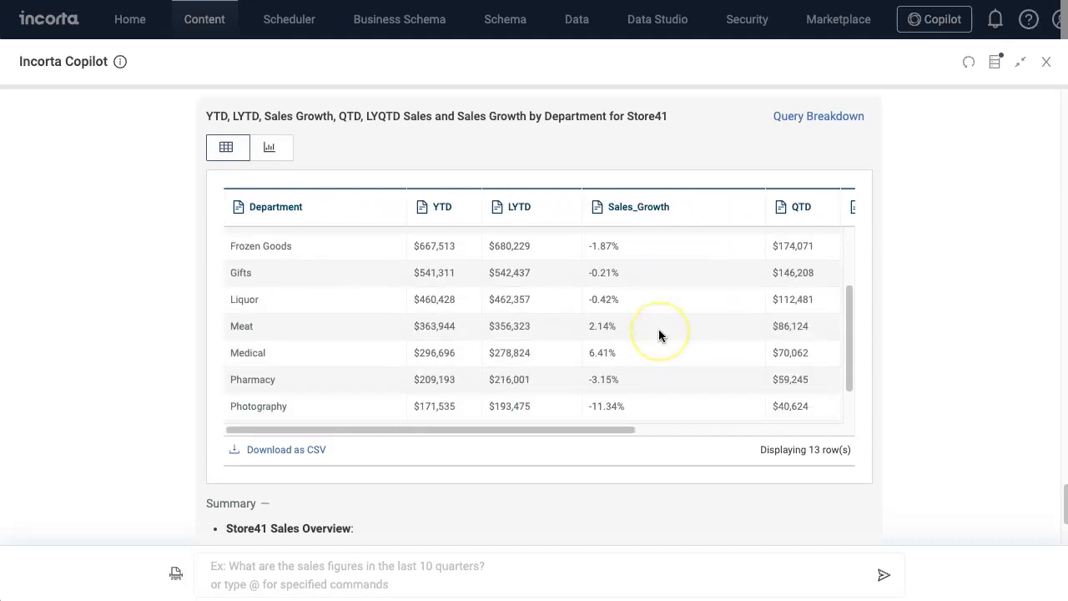
scroll(659, 335, "down", 2)
scroll(659, 335, "up", 6)
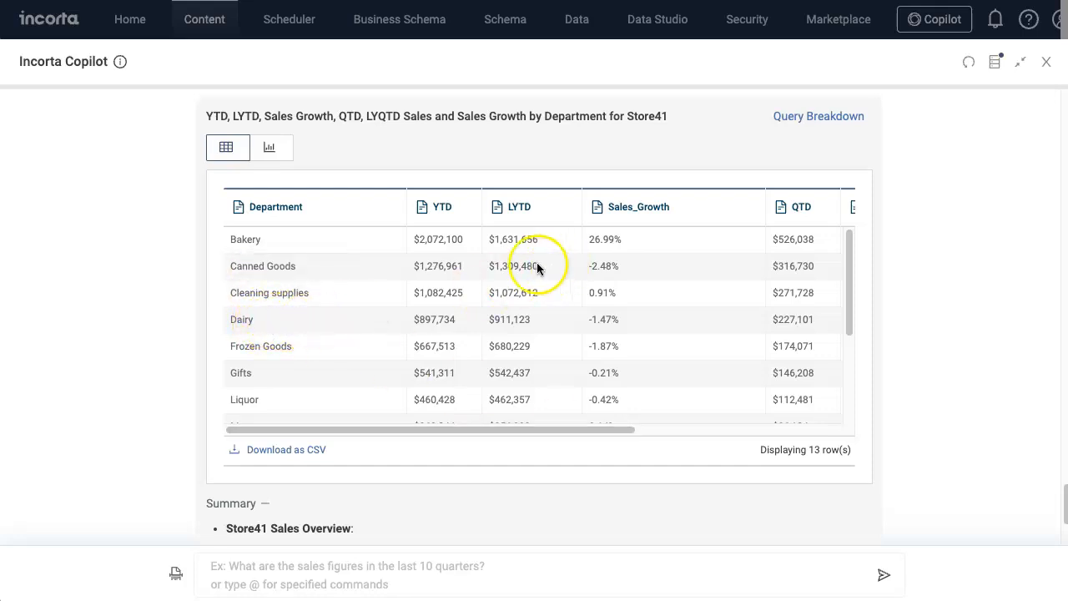
Ask Copilot for "YTD sales, LYTD sales, Sales Growth, QTD sales, LYQTD sales, Sales Growth by product for Store41 and department Bakery" and show it as a table
left_click(308, 585)
type("YTD sales, LYTD sales, Sales Growth, QTD sales, LYQTD sales, Sales Growth by product for Store41 and department Bakery")
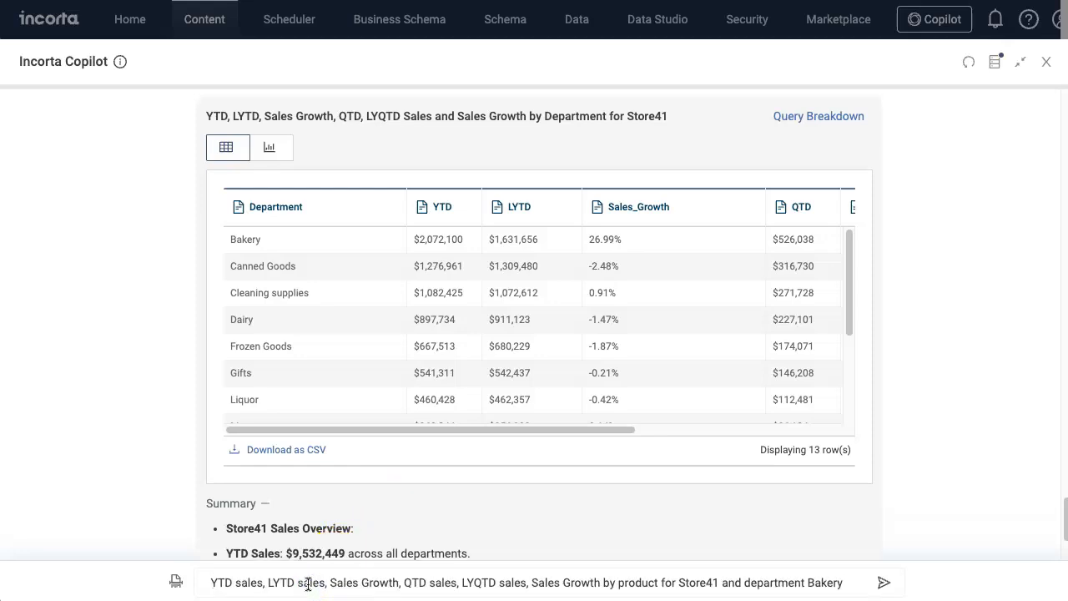
left_click(208, 583)
left_click(252, 585)
left_click(334, 583)
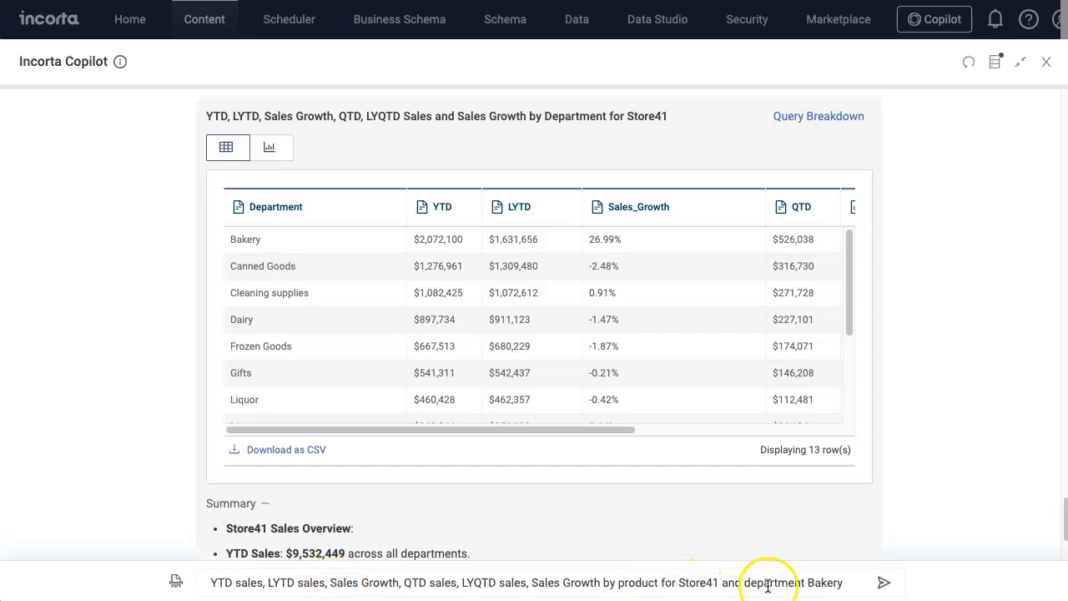
double_click(641, 582)
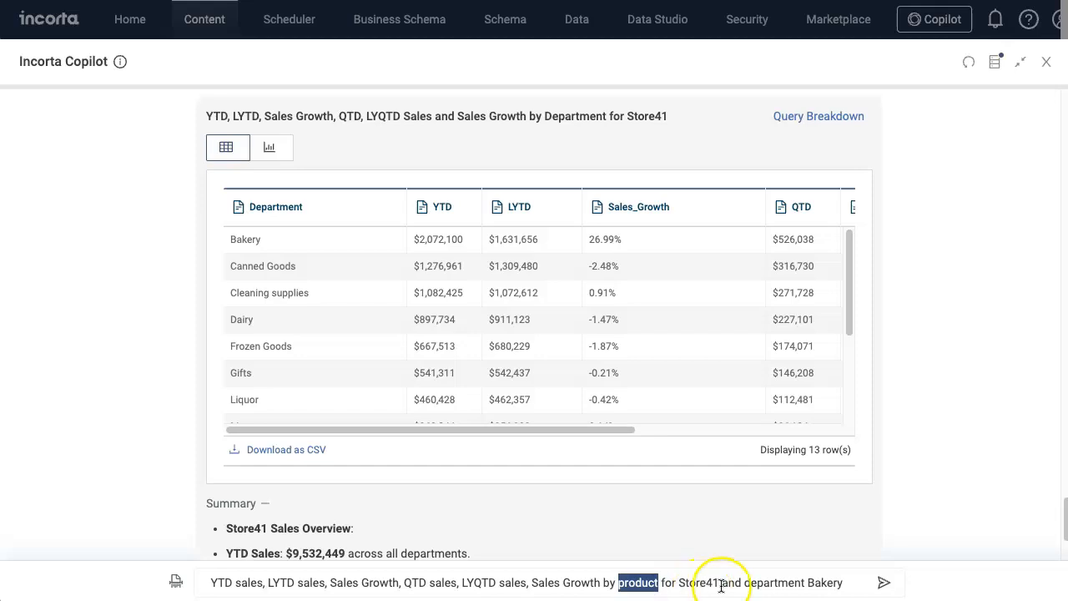
double_click(825, 583)
left_click(883, 584)
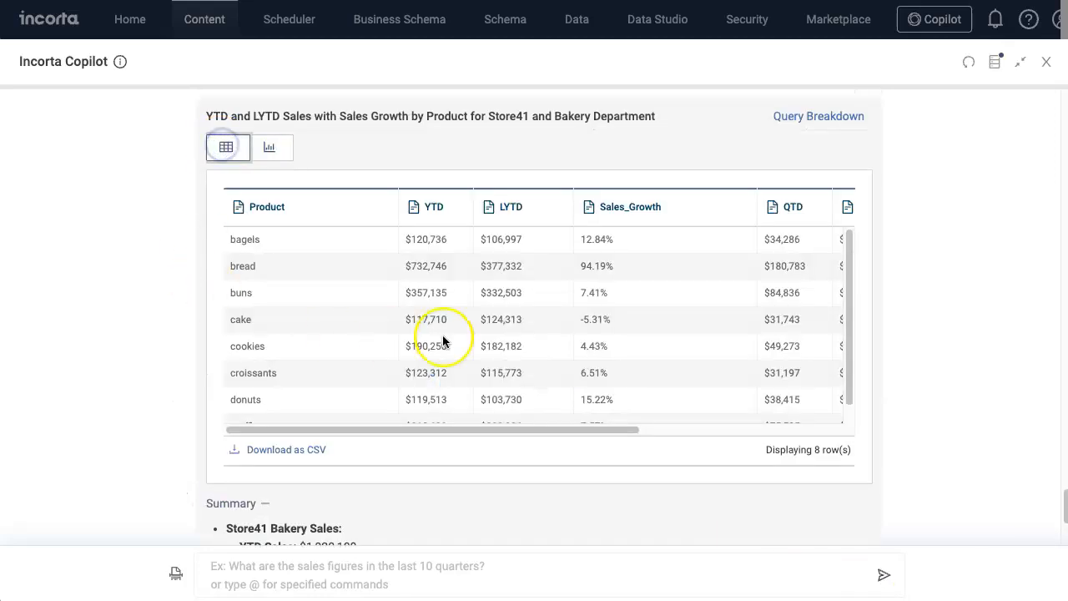
Review all columns of the Bakery product table for Store41 and read its summary of top-selling and fastest-growing products
scroll(487, 331, "up", 1)
scroll(344, 306, "down", 1)
scroll(345, 302, "up", 1)
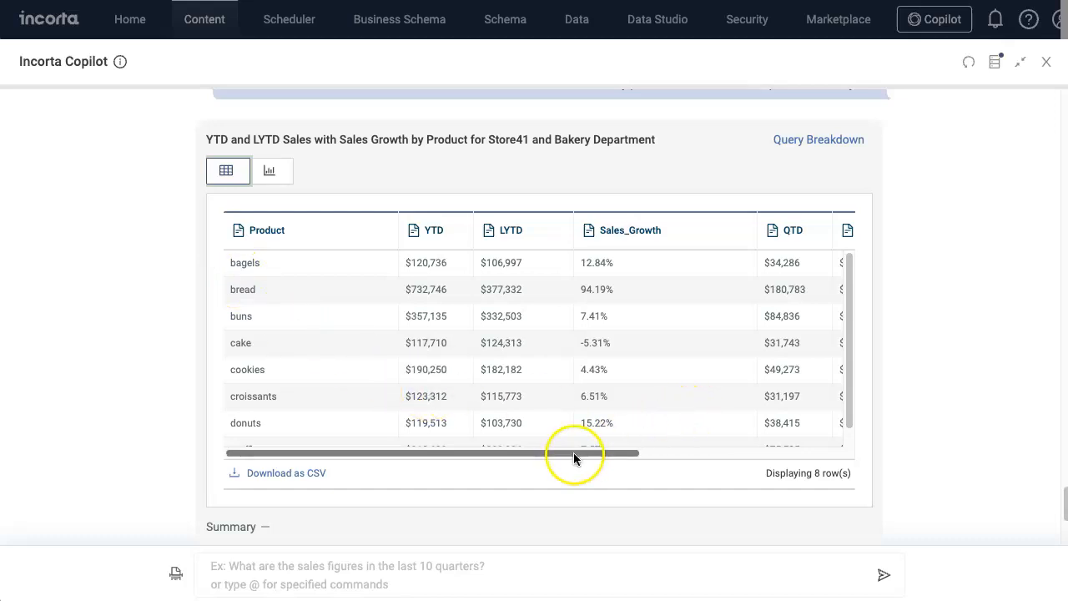
scroll(758, 355, "right", 1)
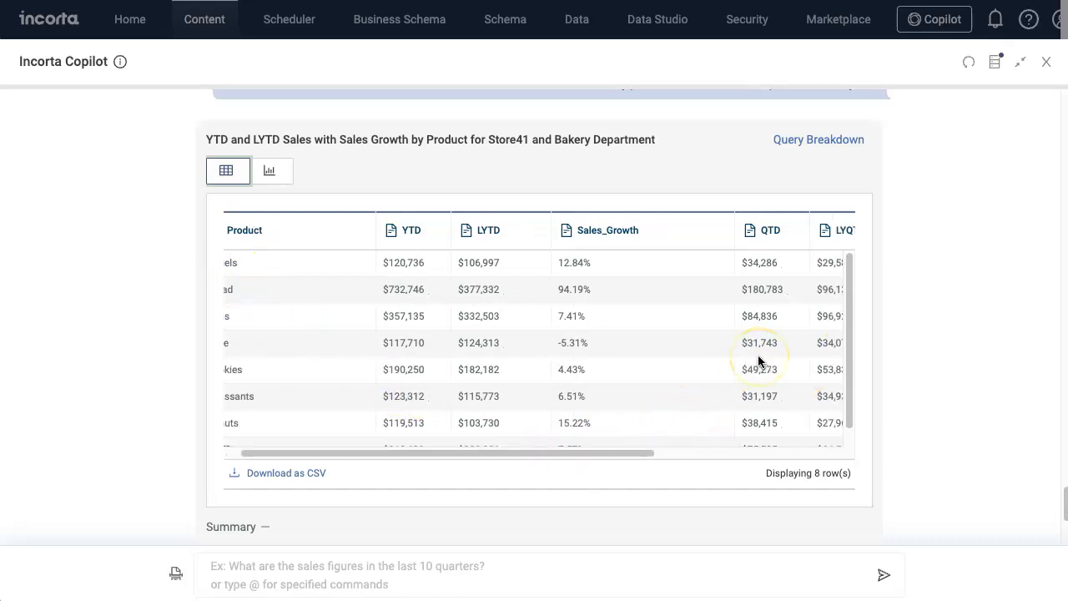
scroll(758, 359, "right", 5)
scroll(758, 359, "left", 8)
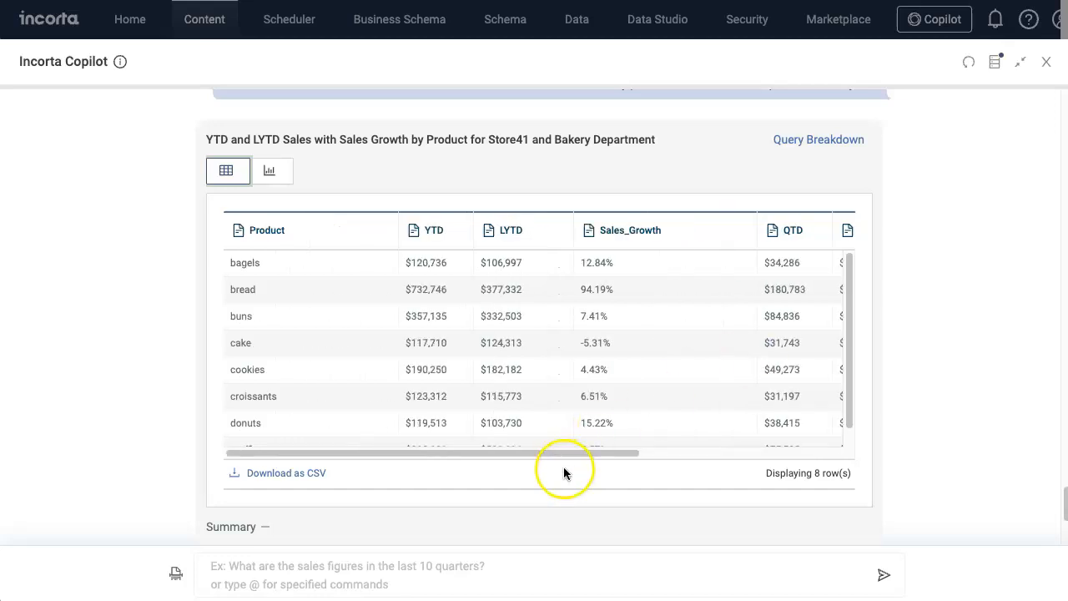
scroll(547, 493, "down", 2)
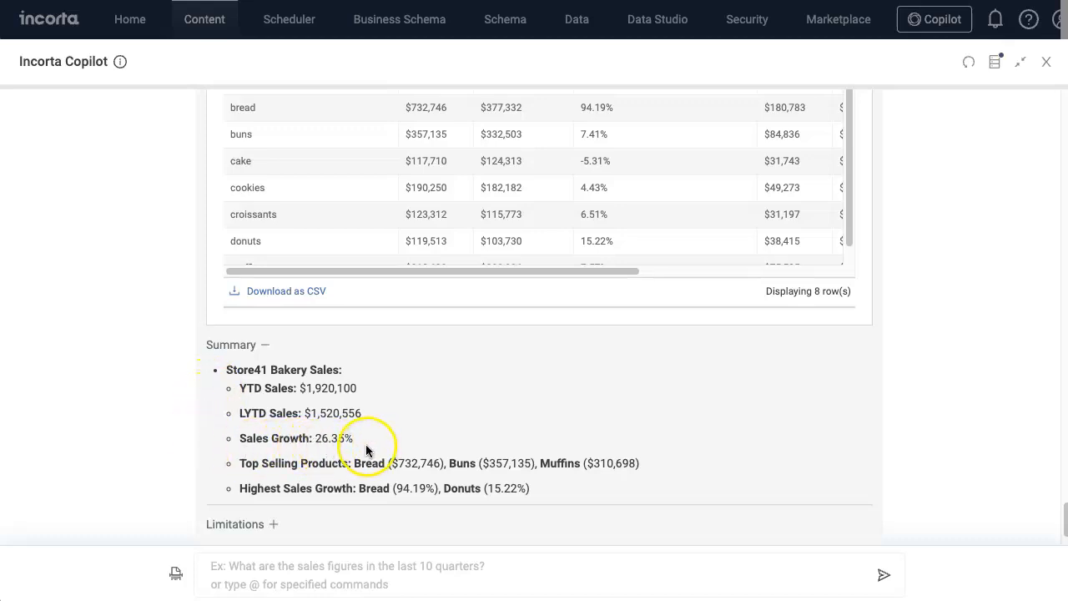
double_click(405, 488)
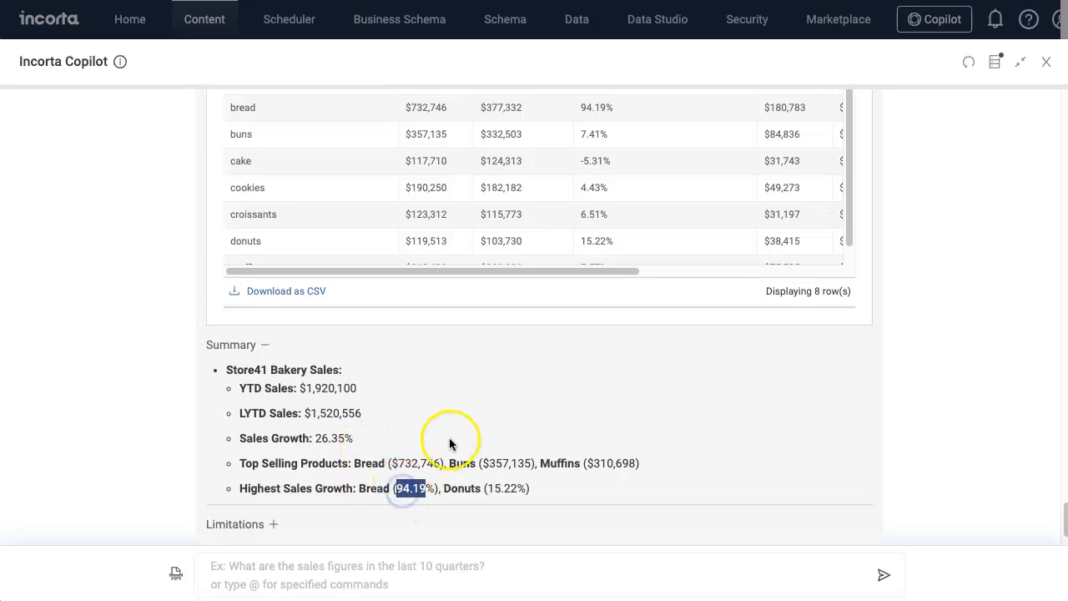
Compare year-to-date and quarter-to-date sales growth across the Store41 Bakery products, checking the table against its summary
scroll(419, 404, "up", 3)
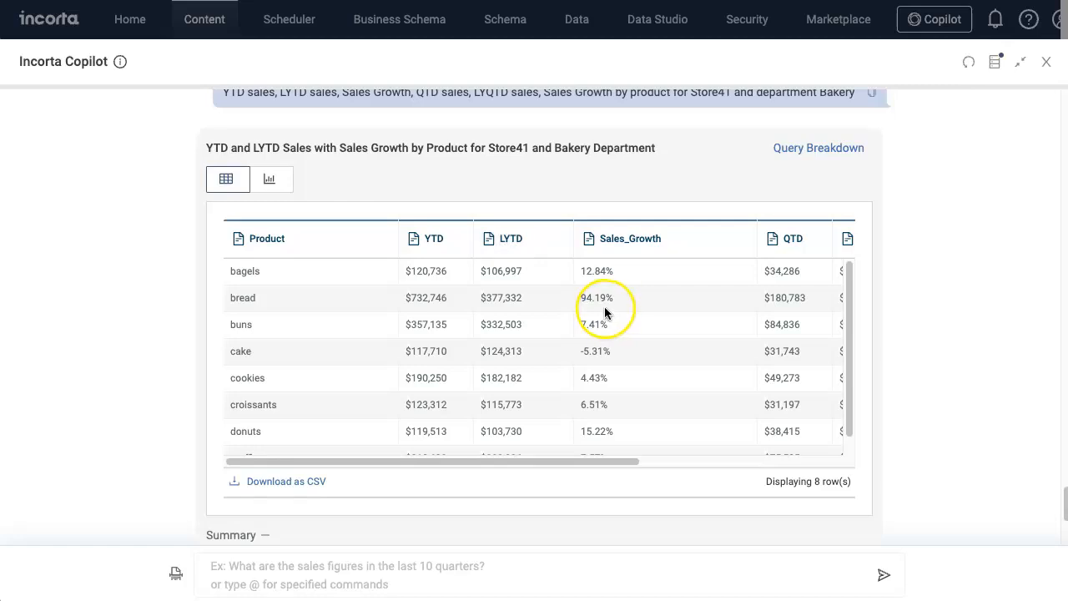
scroll(670, 306, "right", 5)
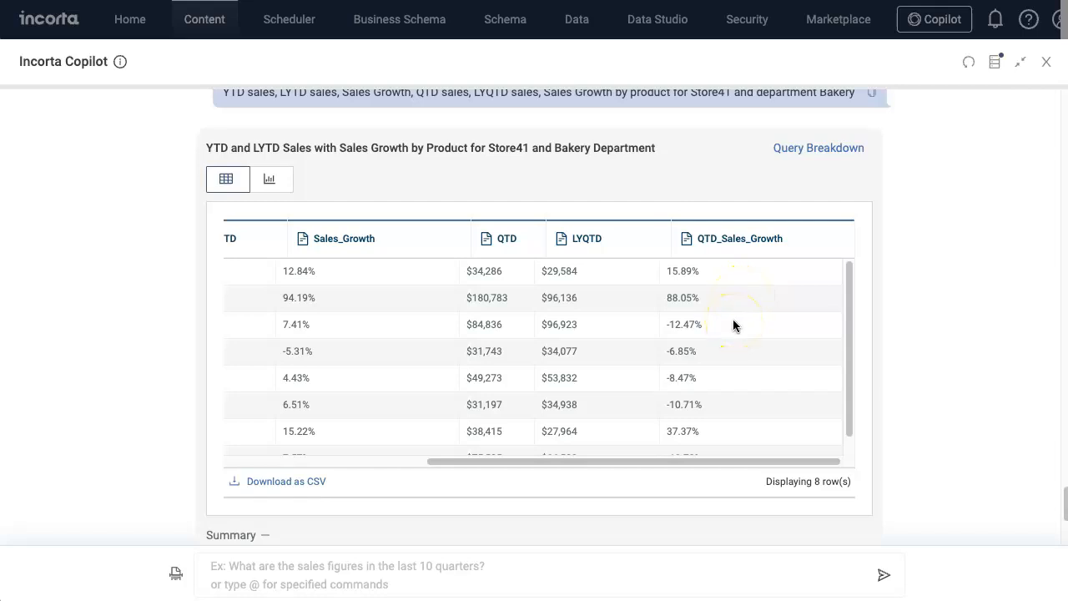
scroll(733, 325, "left", 5)
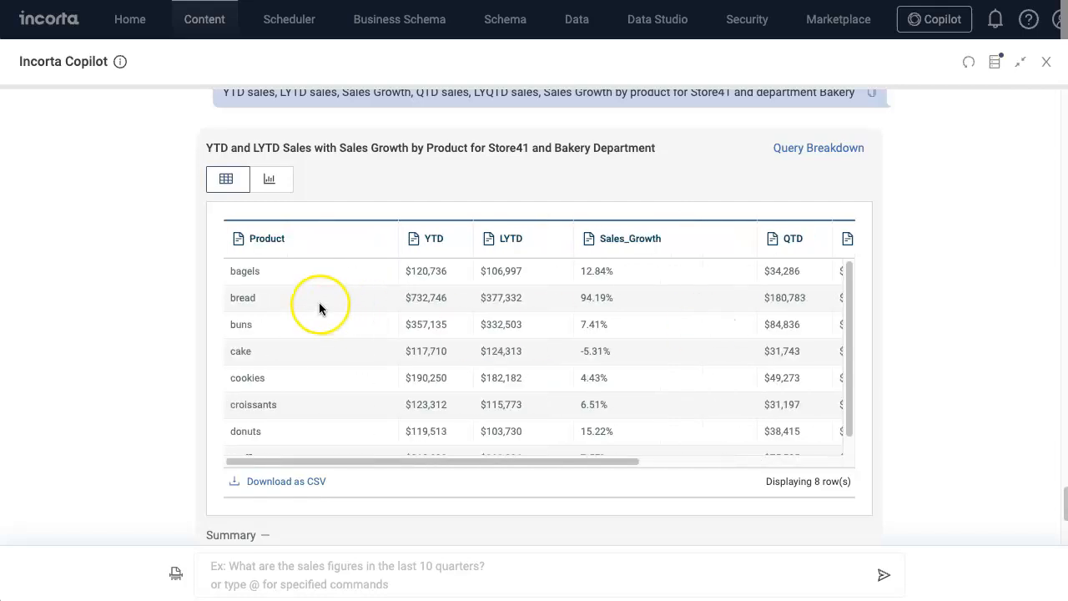
scroll(319, 307, "down", 1)
scroll(556, 389, "up", 1)
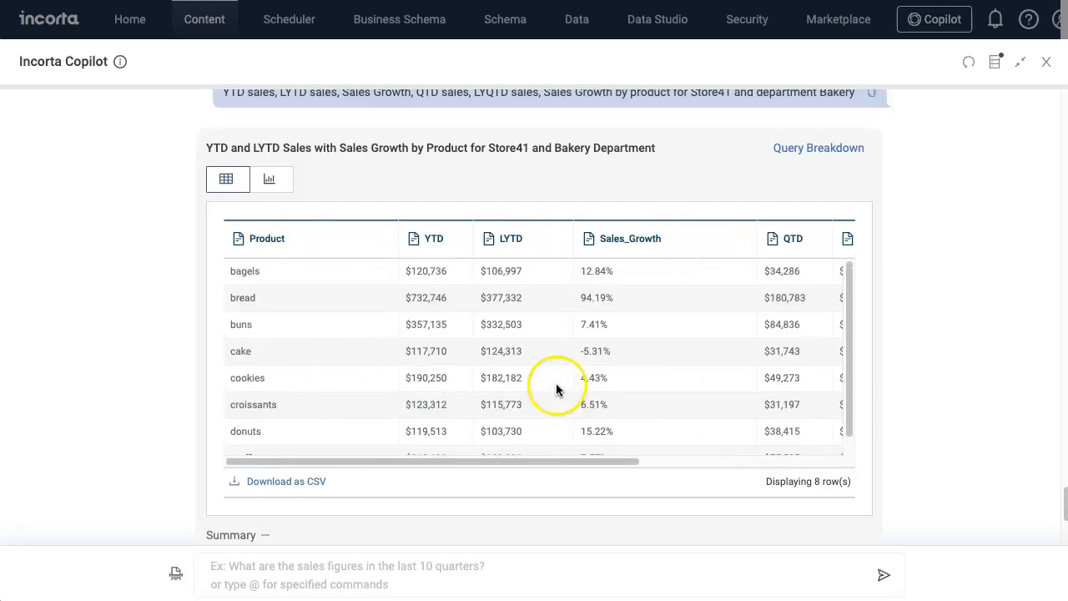
double_click(508, 149)
left_click(608, 157)
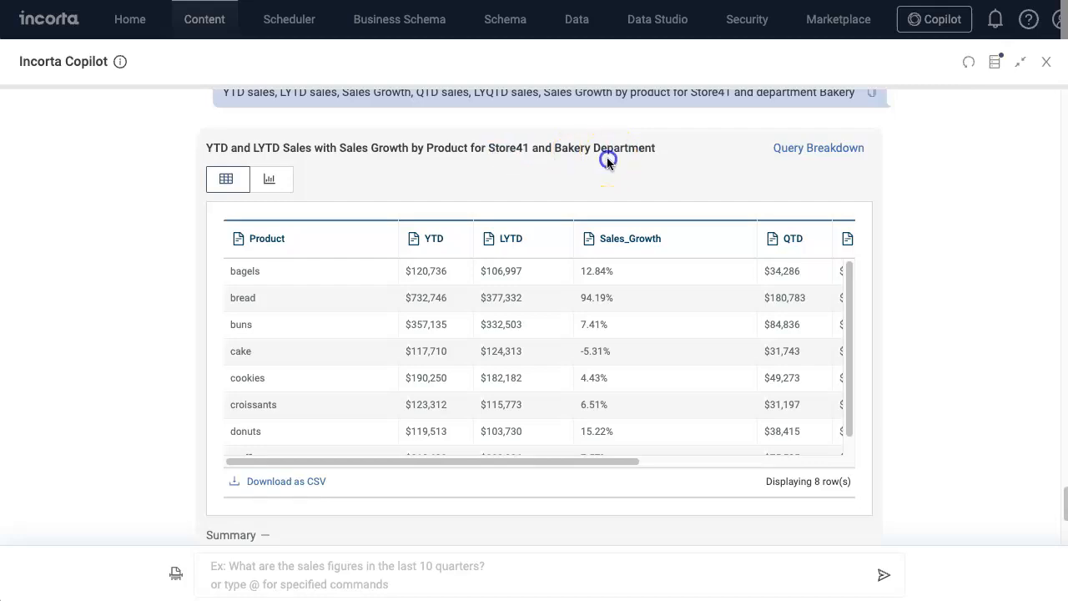
left_click(604, 187)
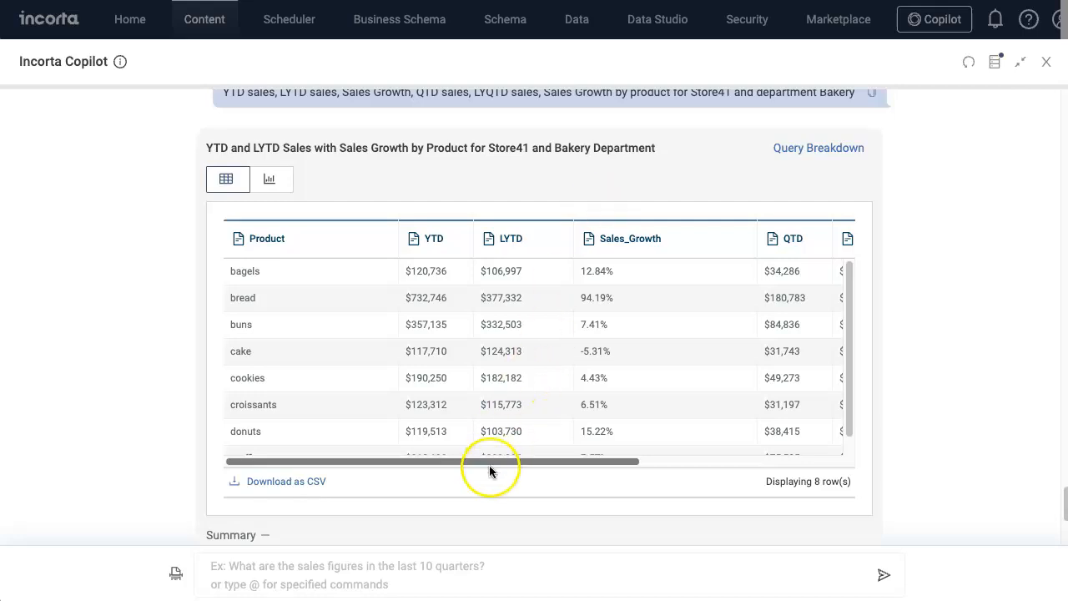
scroll(481, 490, "down", 3)
scroll(605, 363, "up", 1)
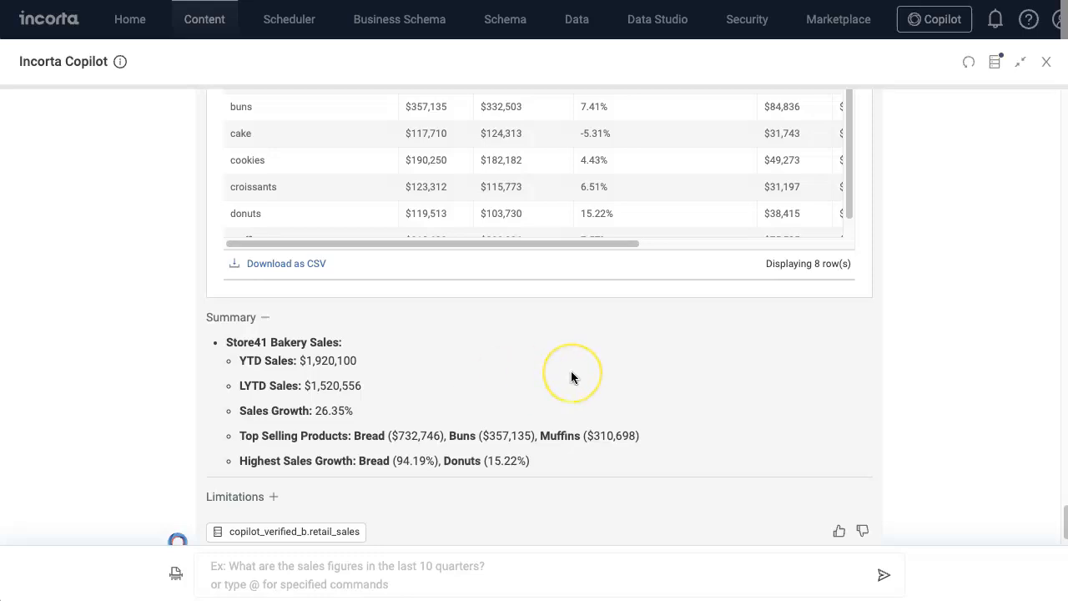
scroll(571, 377, "up", 3)
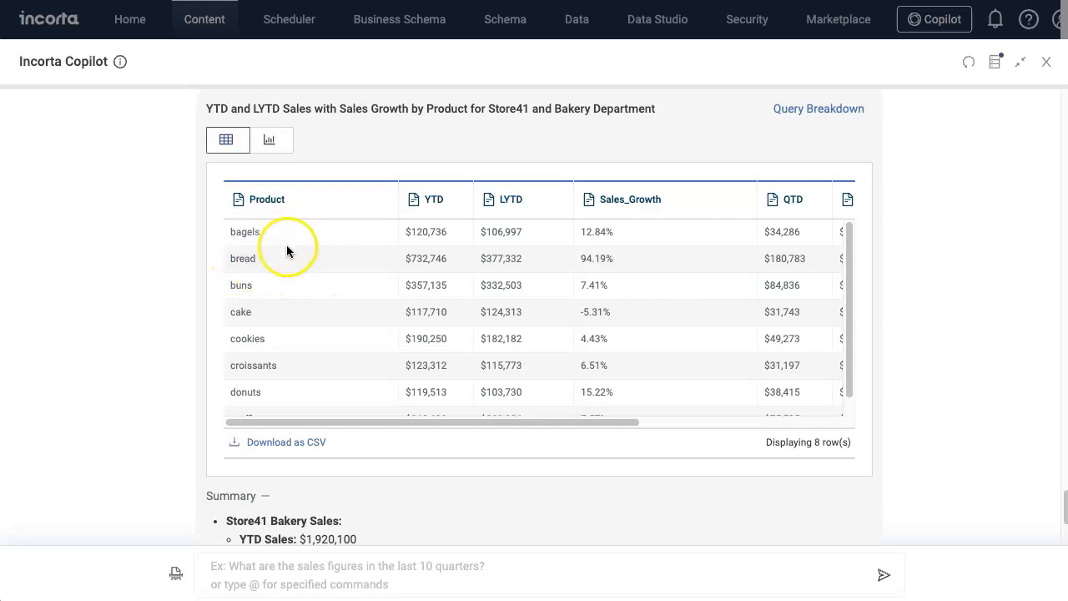
scroll(601, 281, "right", 5)
scroll(601, 281, "left", 5)
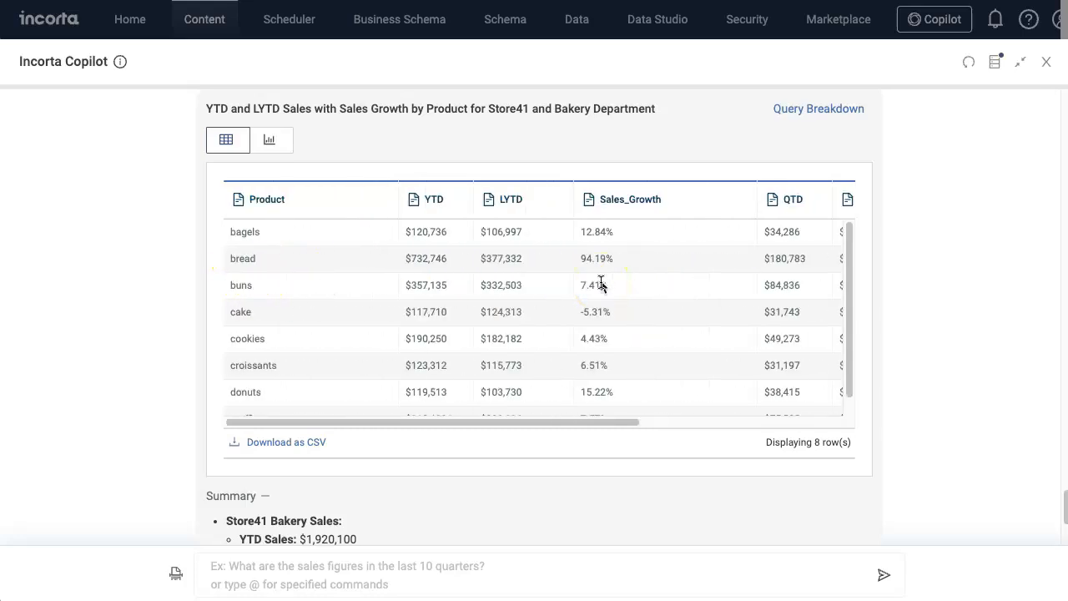